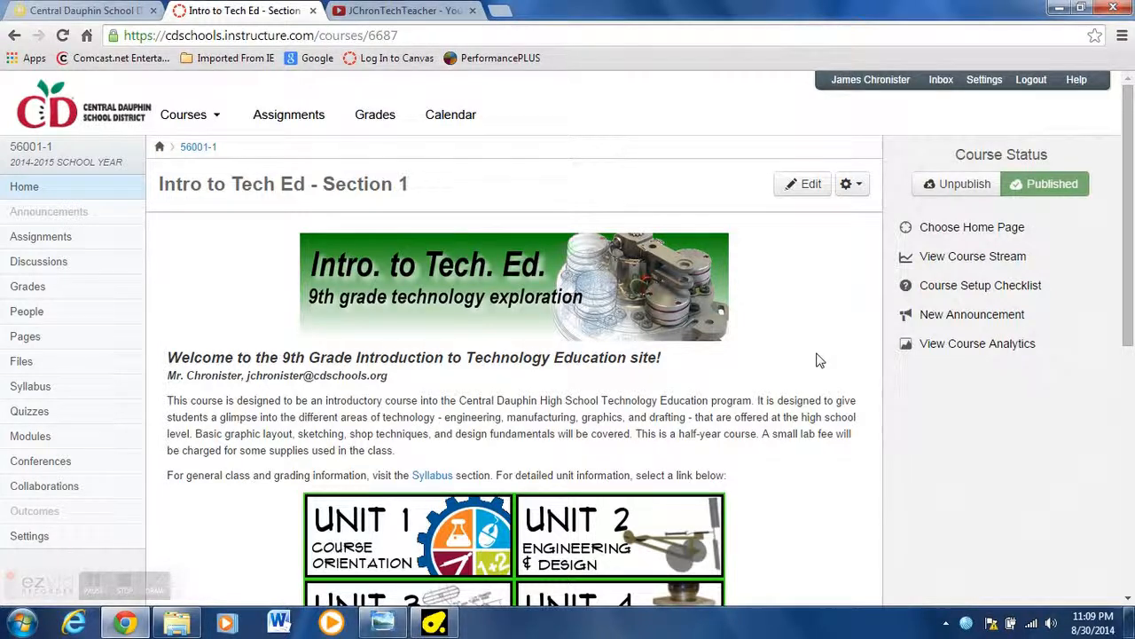
# Step: View the list of all pages in the Intro to Tech Ed course
pyautogui.click(25, 346)
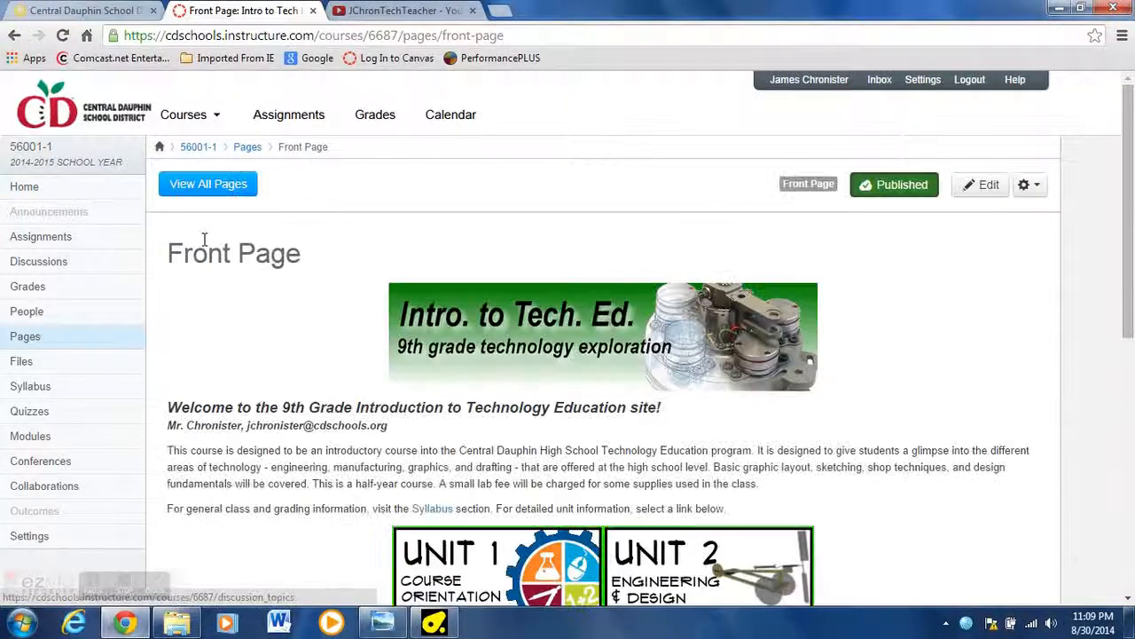
pyautogui.click(236, 185)
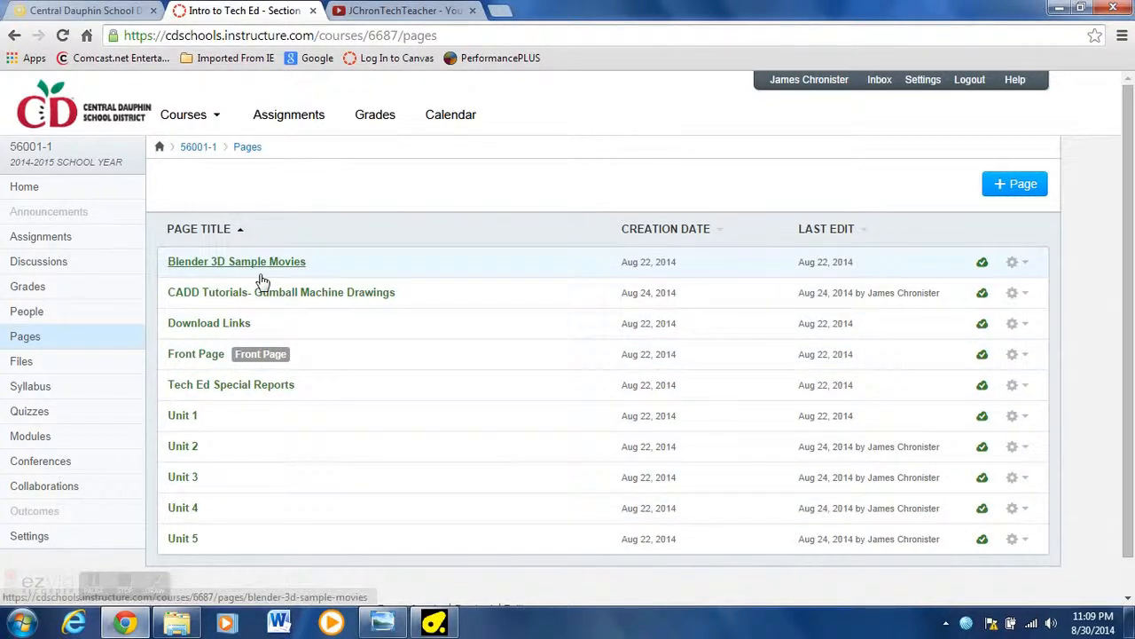
pyautogui.rightClick(171, 335)
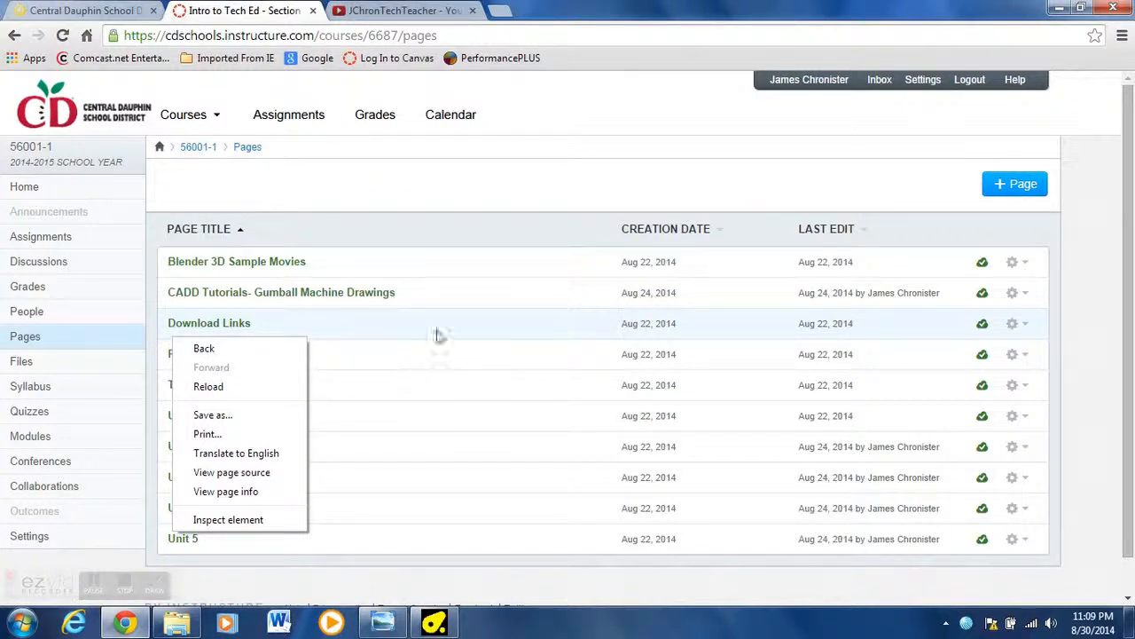
pyautogui.click(449, 170)
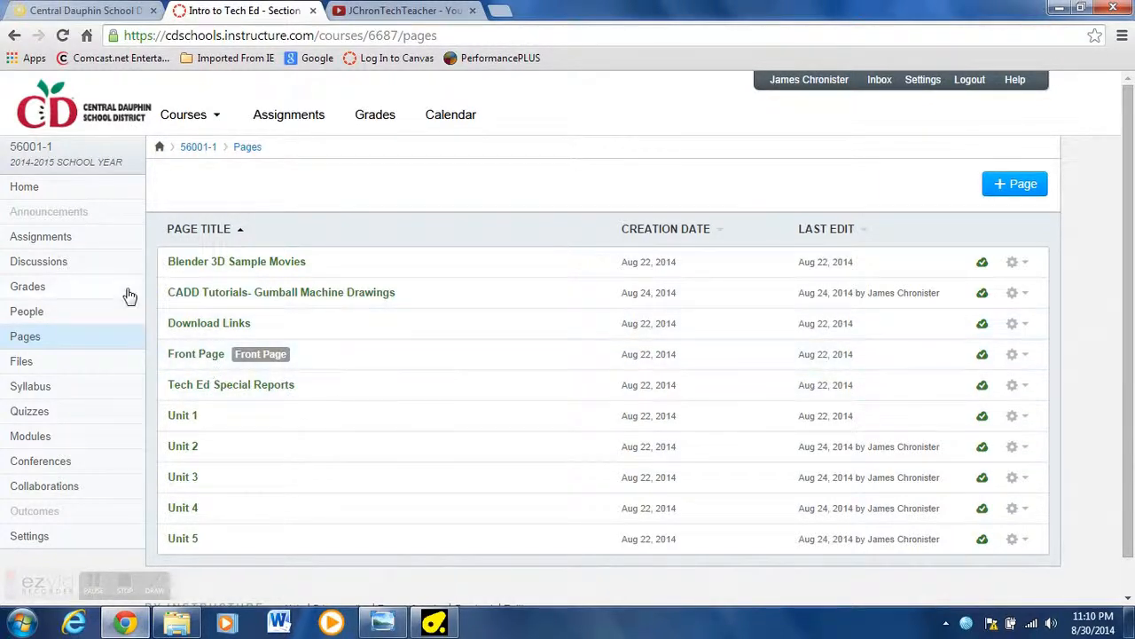
# Step: Return to the course home page and look over its welcome text and unit link images
pyautogui.click(33, 187)
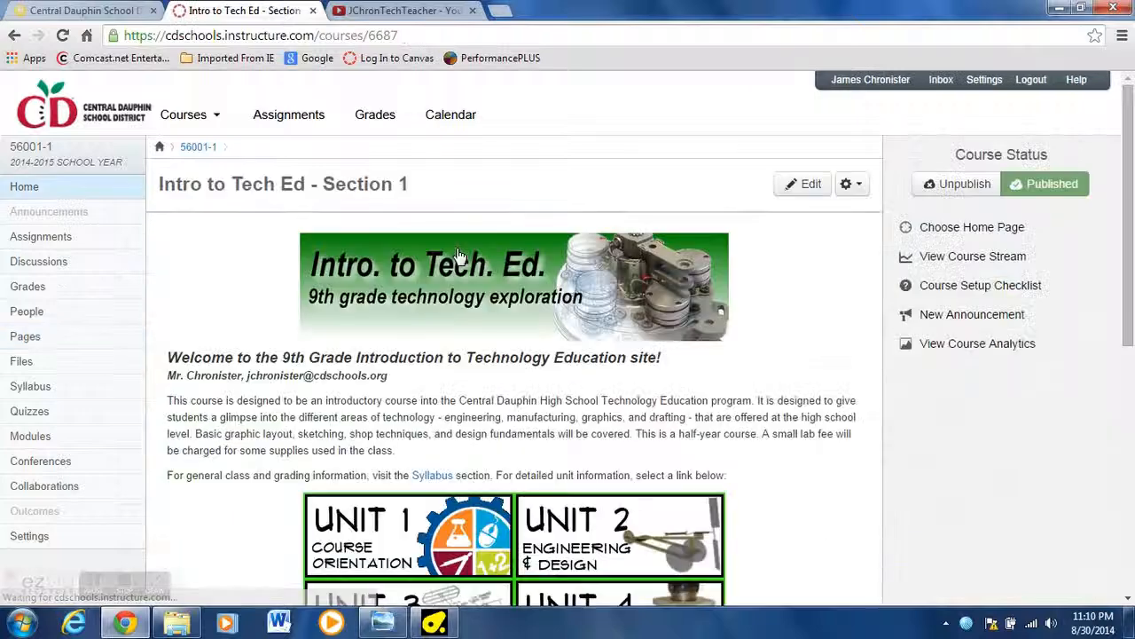
pyautogui.scroll(-3, 667, 263)
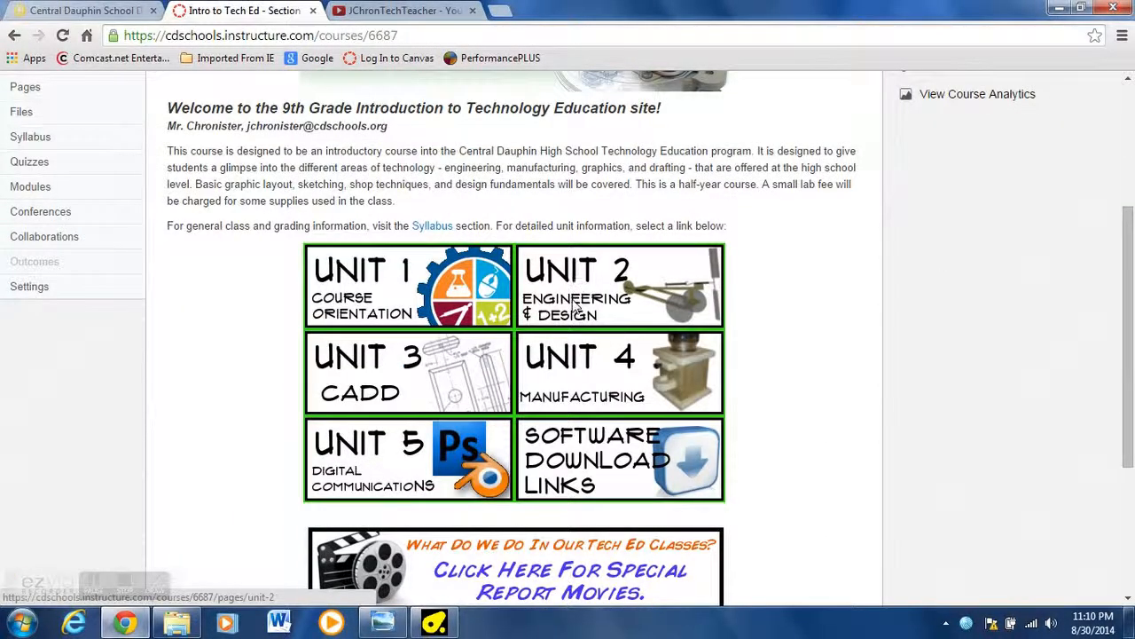
pyautogui.scroll(3, 575, 311)
pyautogui.scroll(-3, 571, 387)
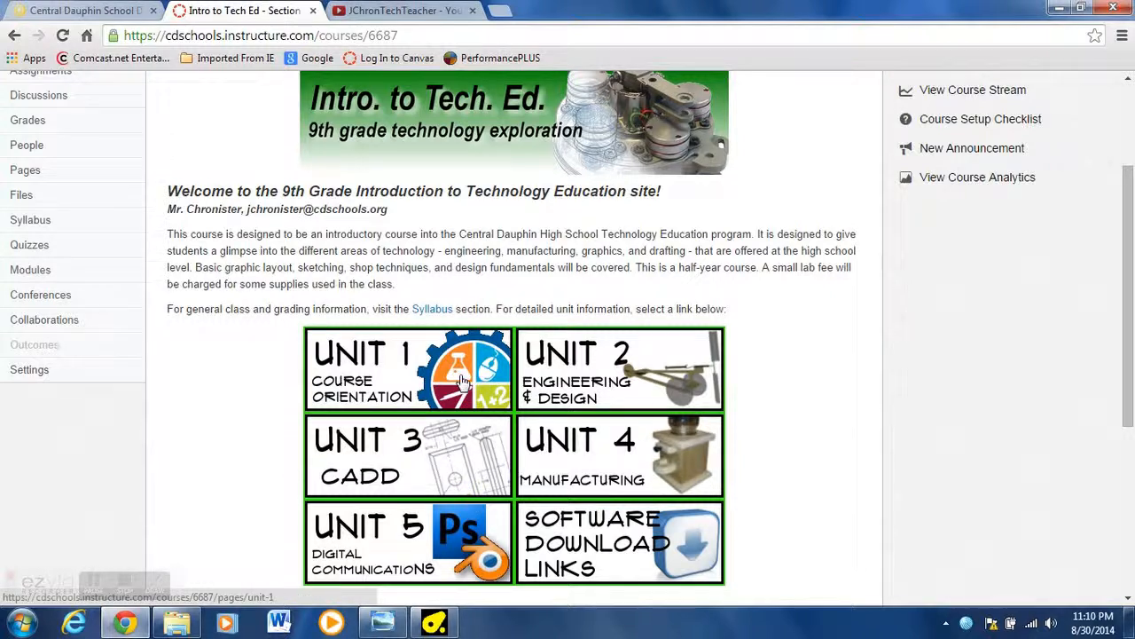
pyautogui.scroll(-1, 577, 428)
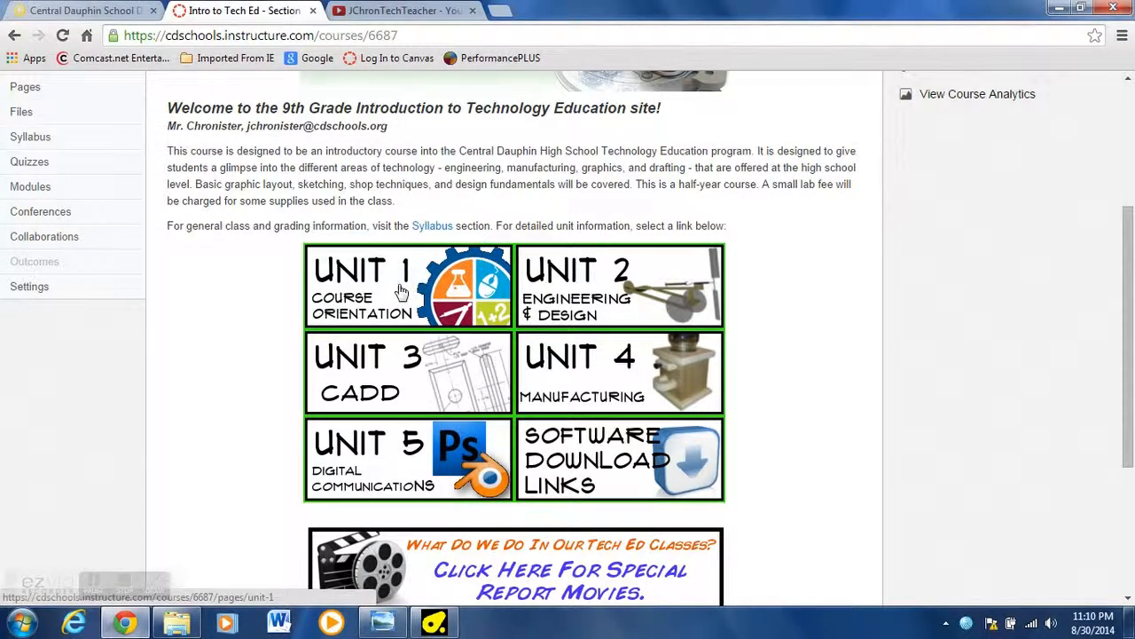
pyautogui.scroll(3, 400, 290)
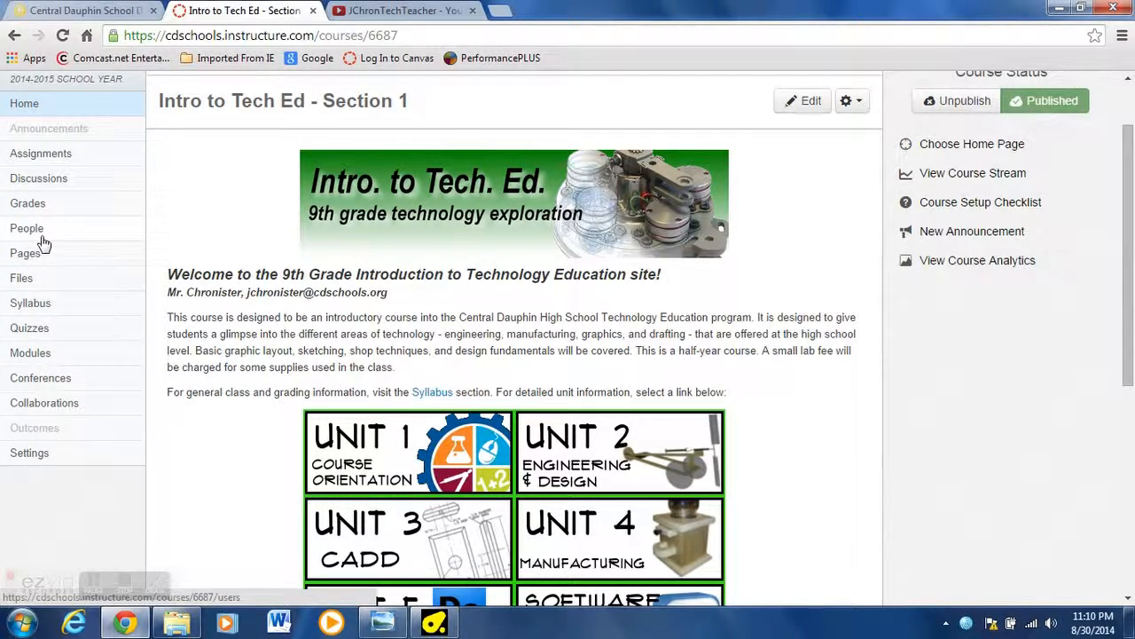
# Step: Open the course settings and review the course sections and the order of the course navigation items
pyautogui.click(40, 455)
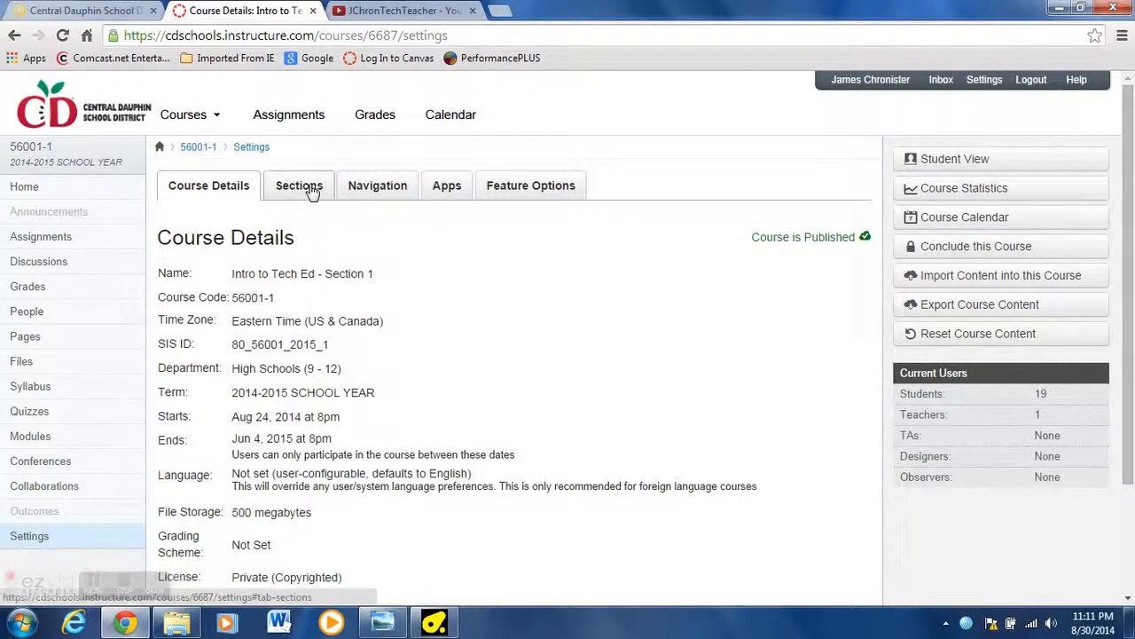
pyautogui.click(315, 183)
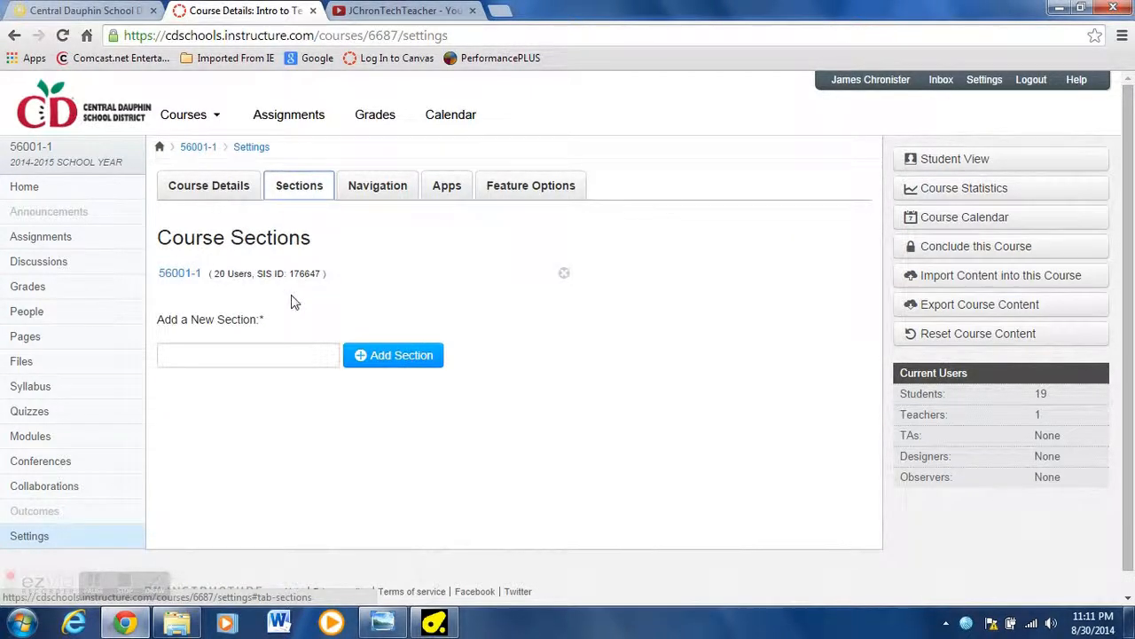
pyautogui.click(384, 191)
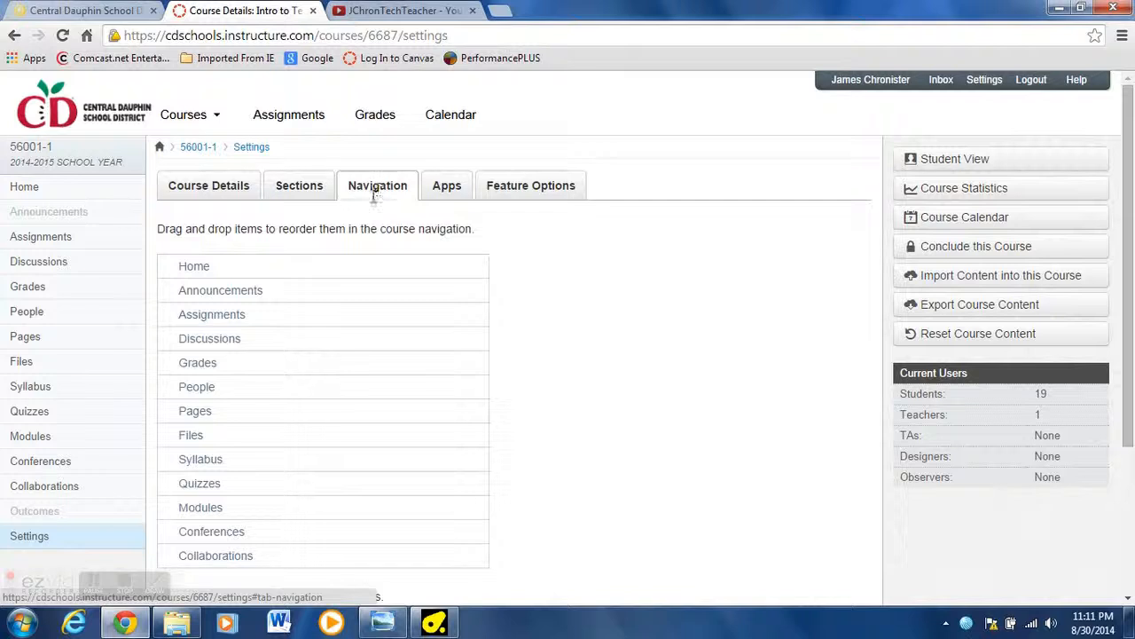
pyautogui.scroll(-1, 266, 292)
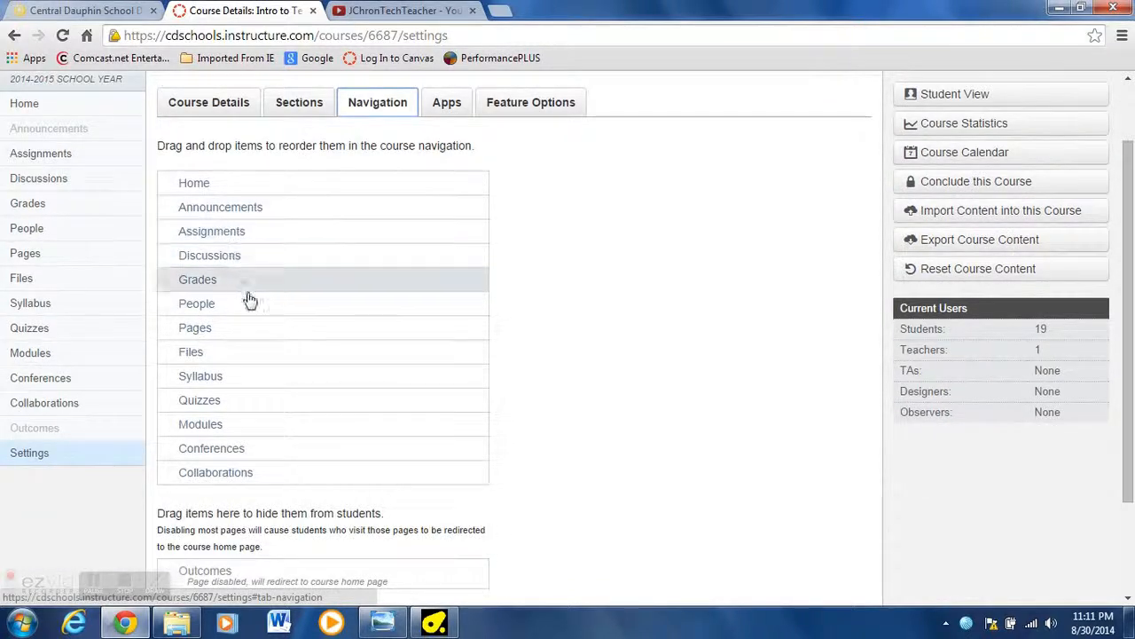
pyautogui.scroll(-1, 251, 392)
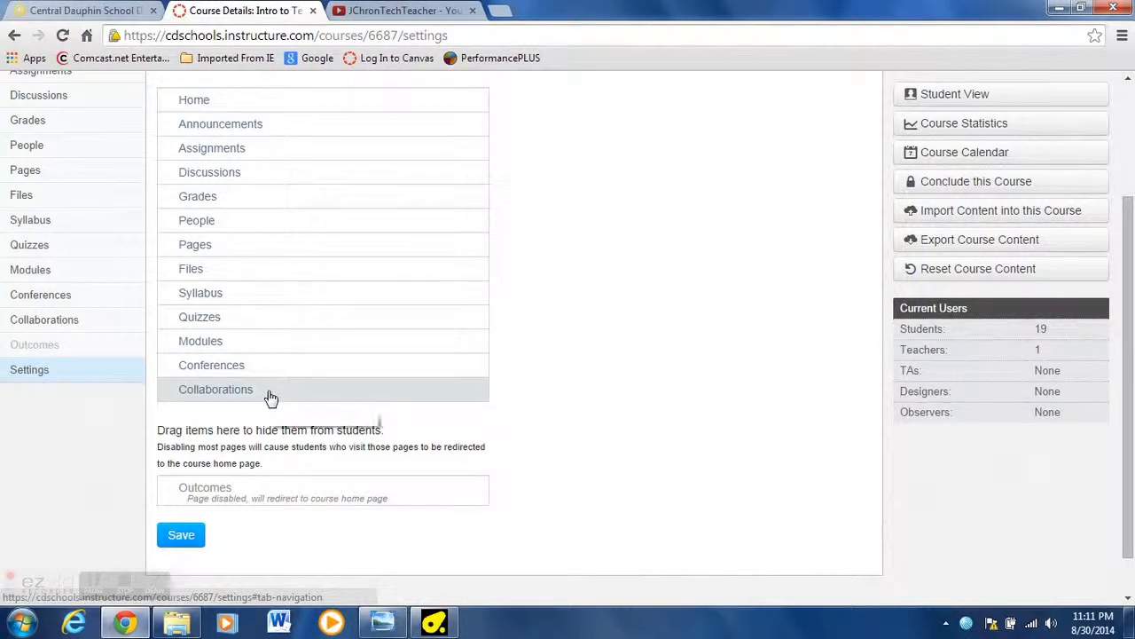
pyautogui.scroll(2, 287, 372)
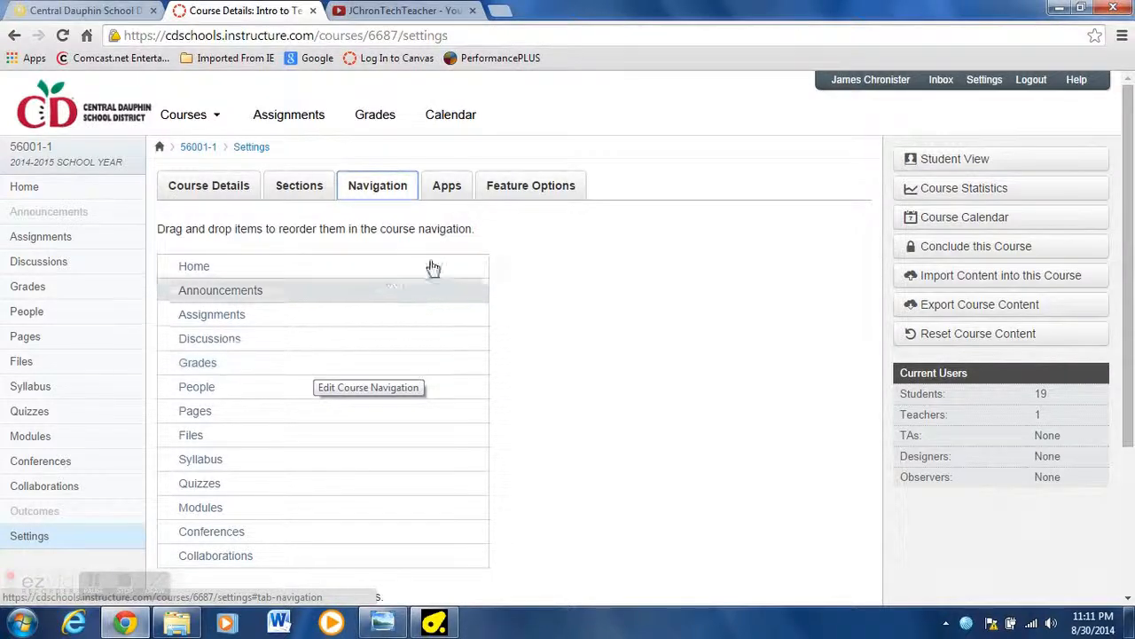
# Step: Browse the external apps available for the course and check the feature options, ending on the course details
pyautogui.click(448, 188)
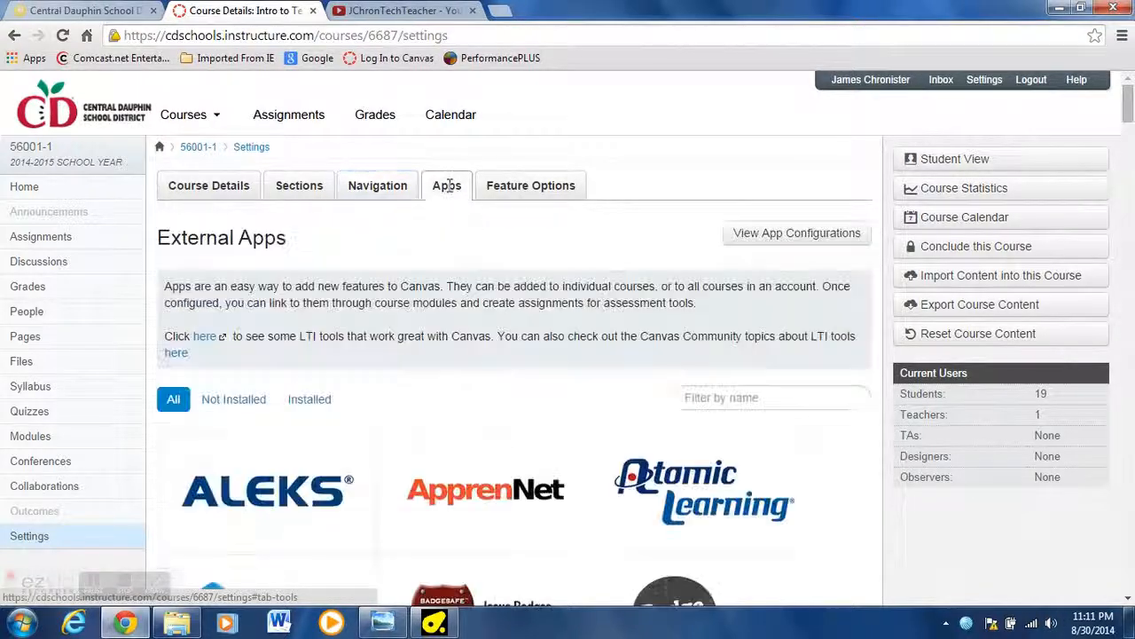
pyautogui.scroll(-3, 507, 367)
pyautogui.scroll(-11, 526, 390)
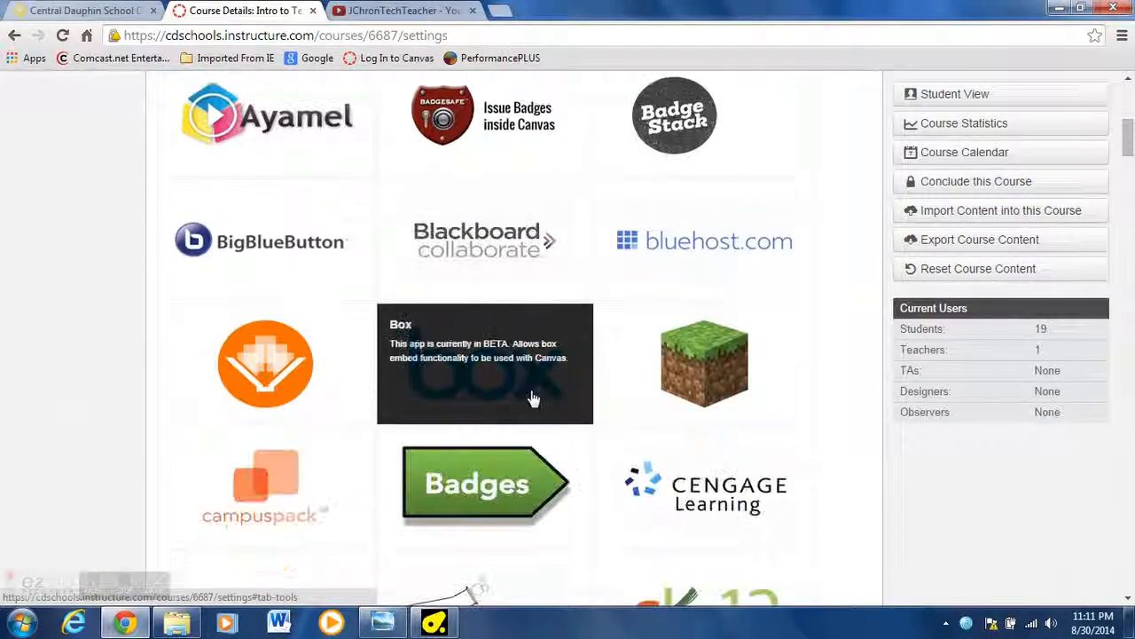
pyautogui.scroll(-12, 497, 408)
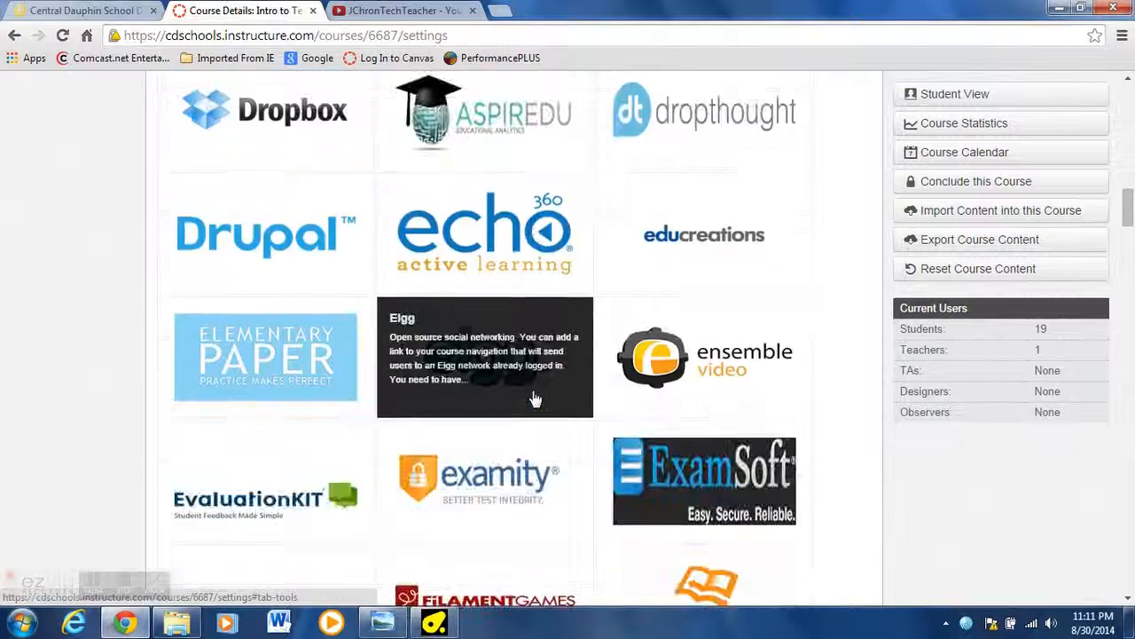
pyautogui.scroll(-9, 441, 418)
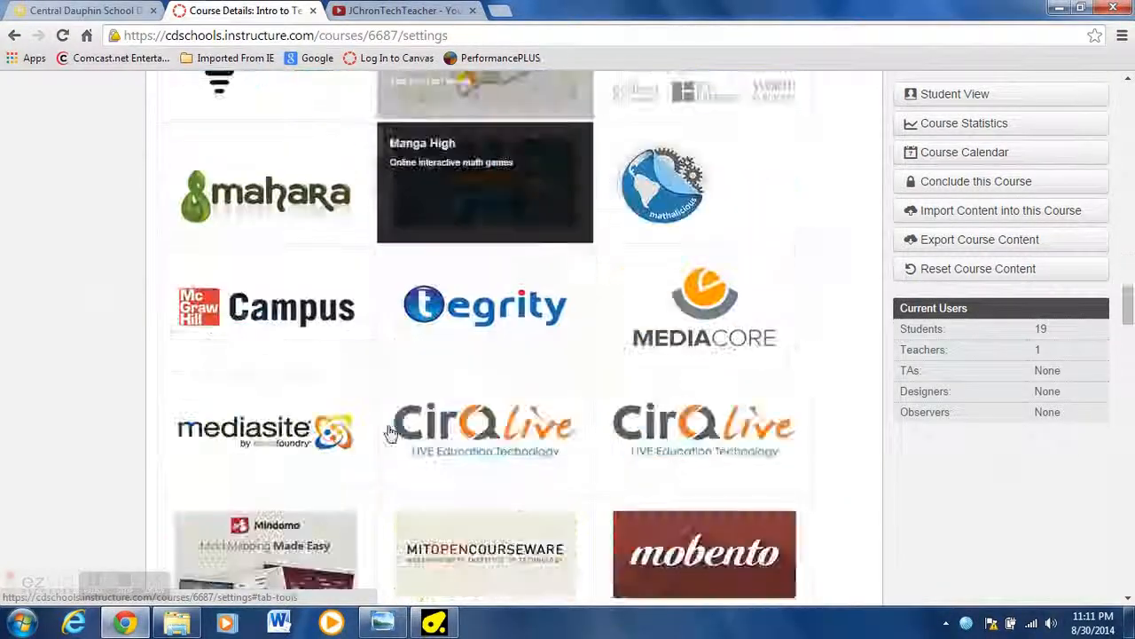
pyautogui.scroll(4, 499, 409)
pyautogui.scroll(15, 499, 410)
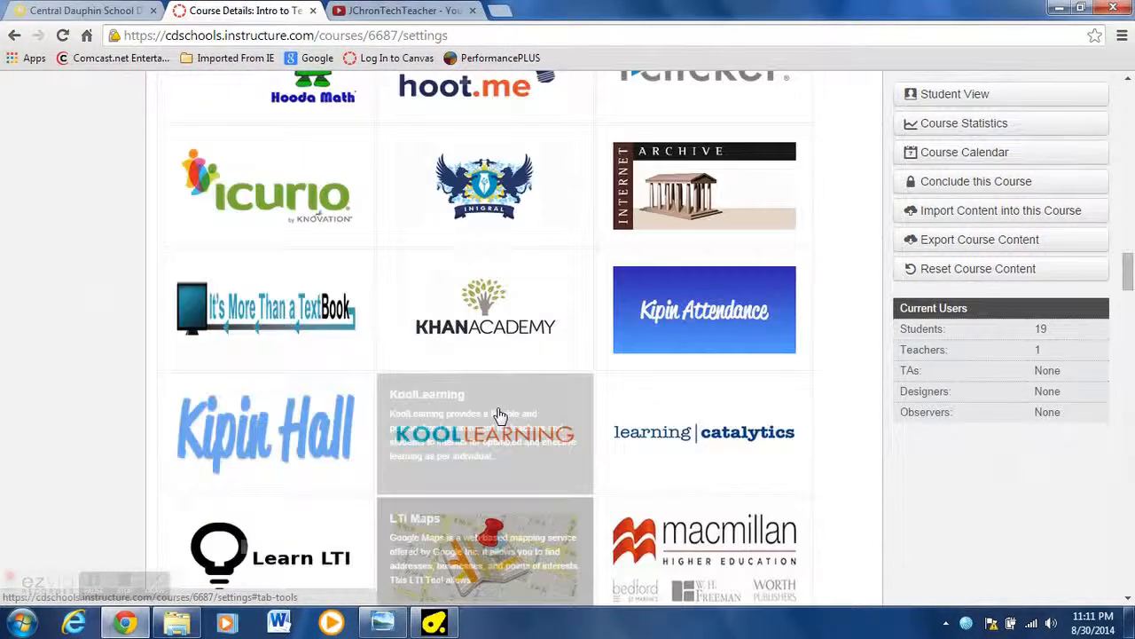
pyautogui.scroll(10, 499, 419)
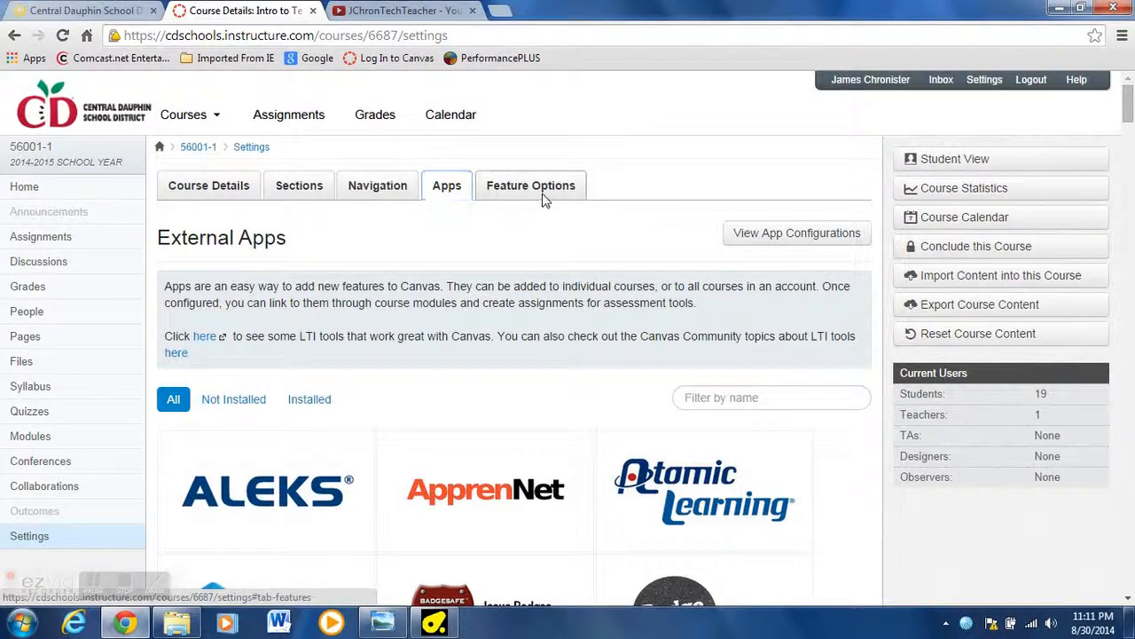
pyautogui.click(544, 194)
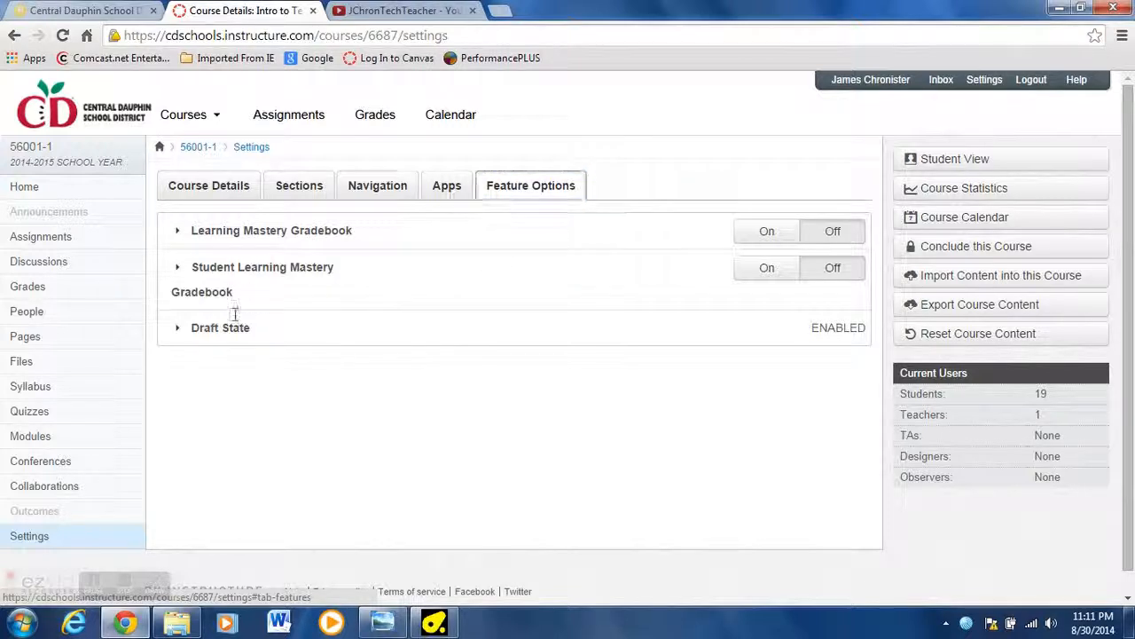
pyautogui.click(224, 194)
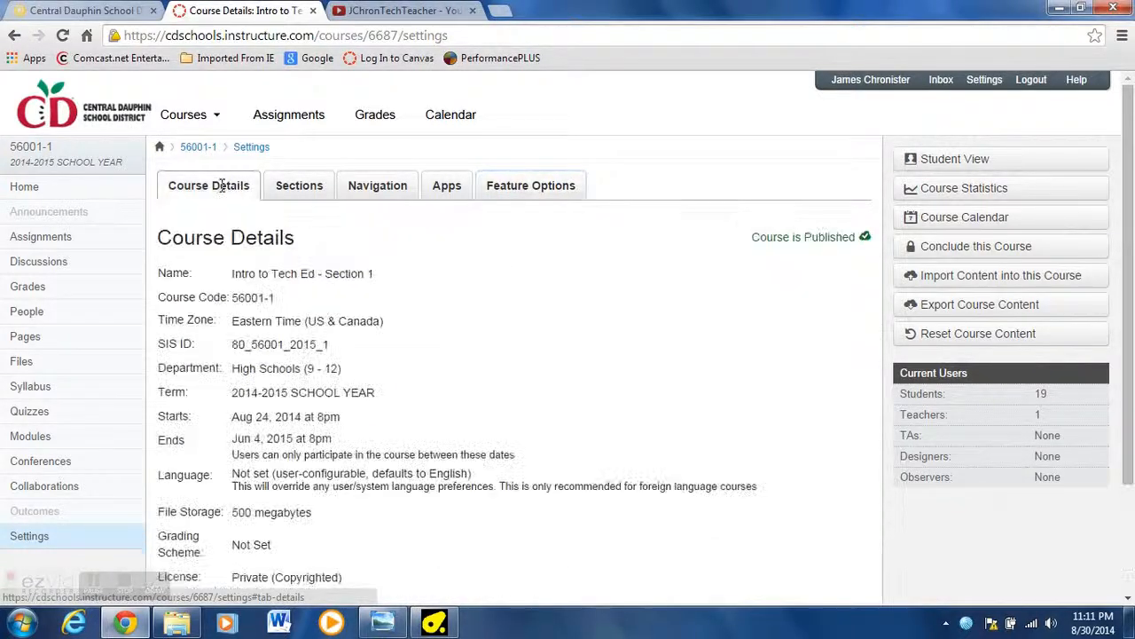
# Step: Go back to the course home page and view the choices for what it can display, without changing the selection
pyautogui.click(42, 188)
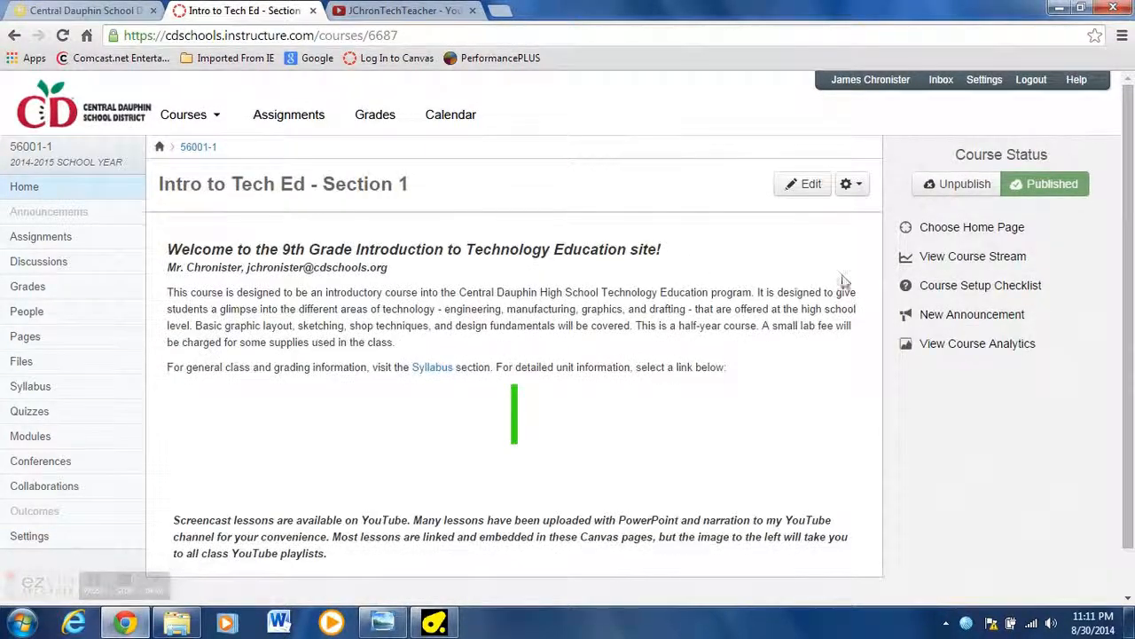
pyautogui.click(958, 232)
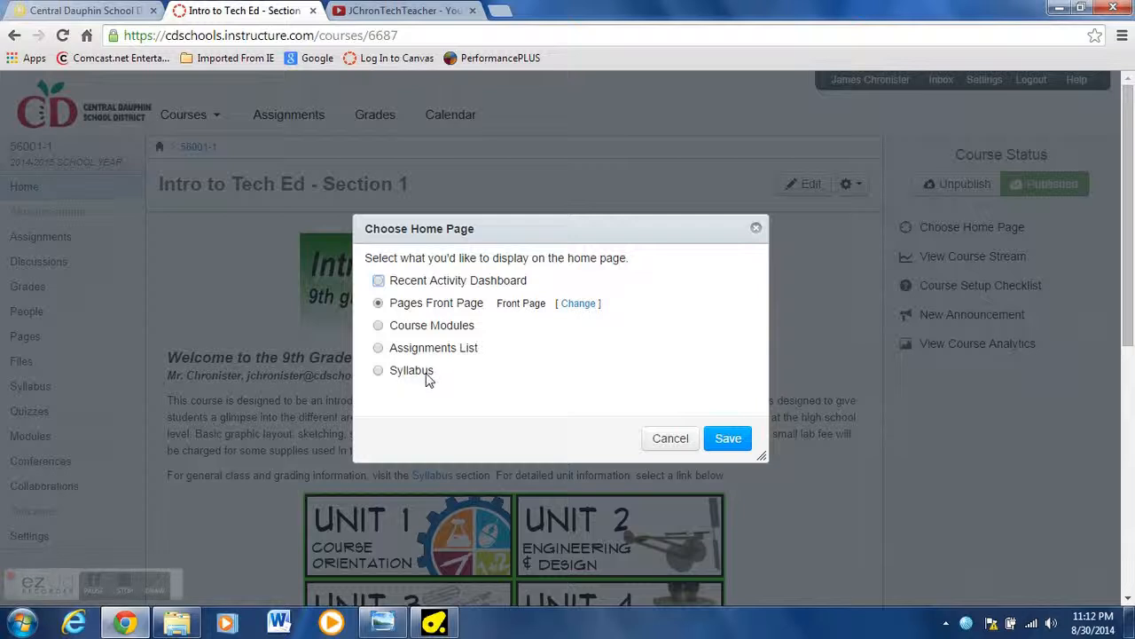
pyautogui.click(665, 436)
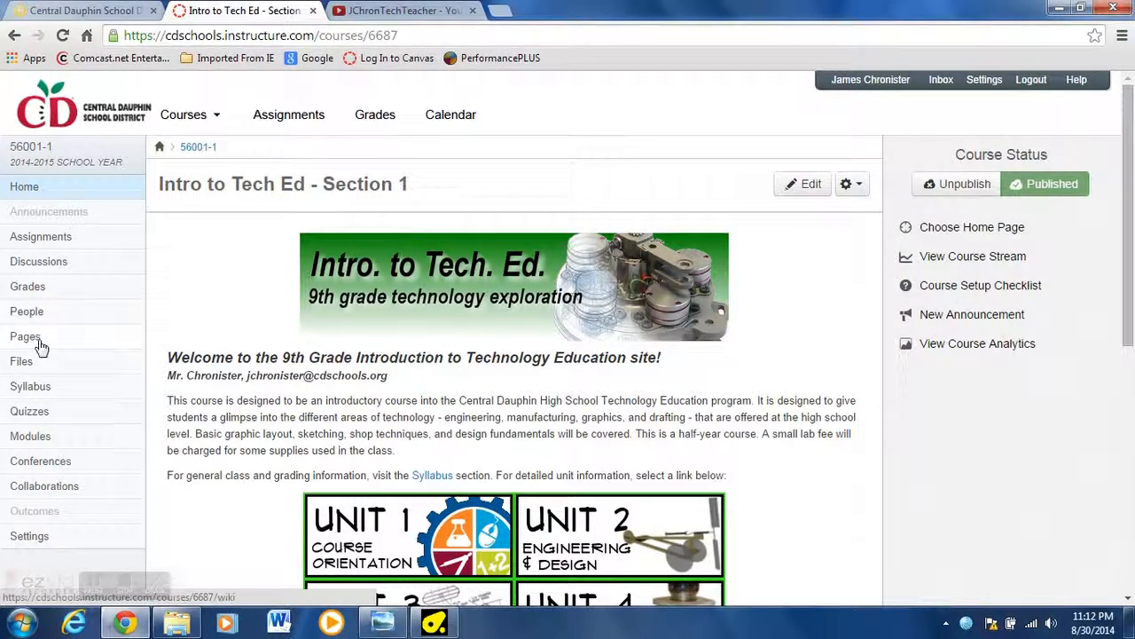
# Step: Create a course module named kjnbkfjg, leaving the prerequisite module unselected
pyautogui.click(43, 438)
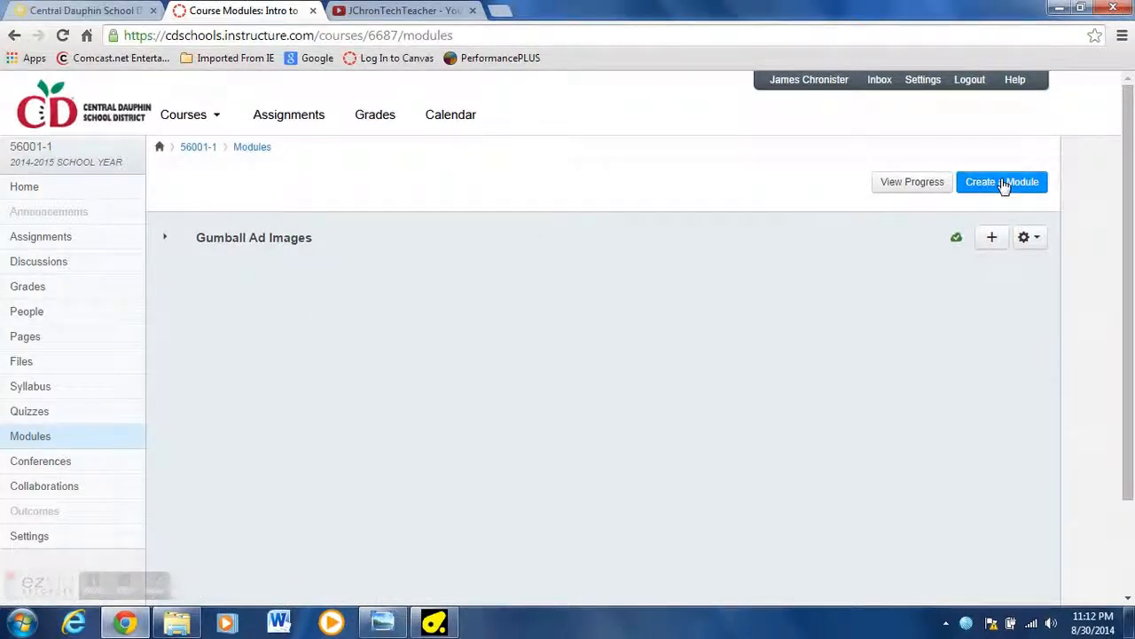
pyautogui.click(1002, 182)
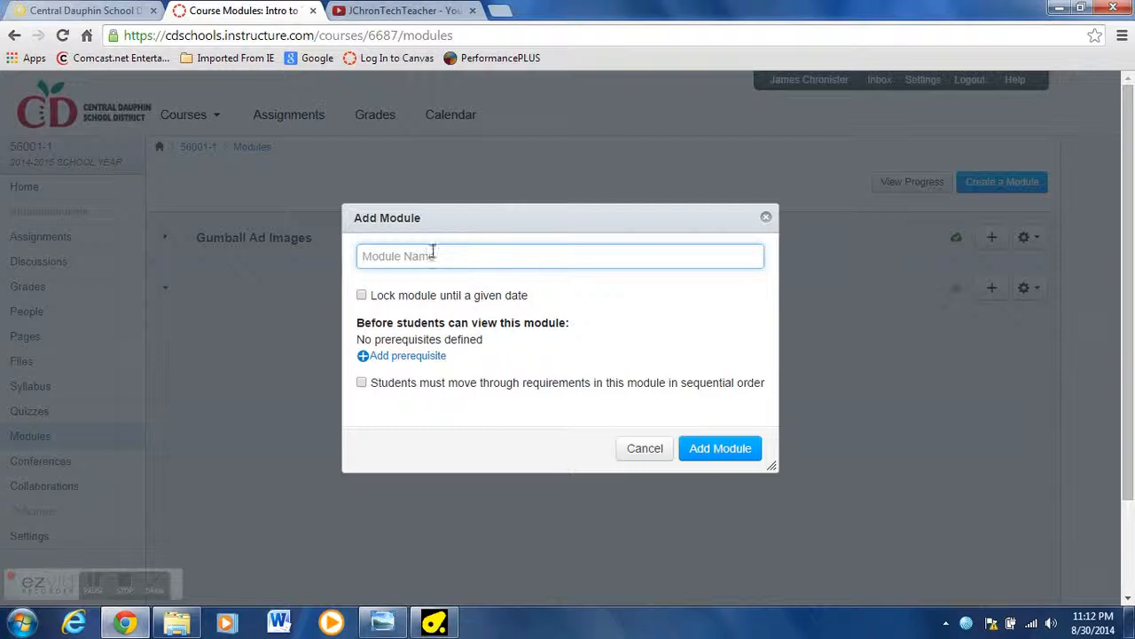
pyautogui.write('kjnbkfjg')
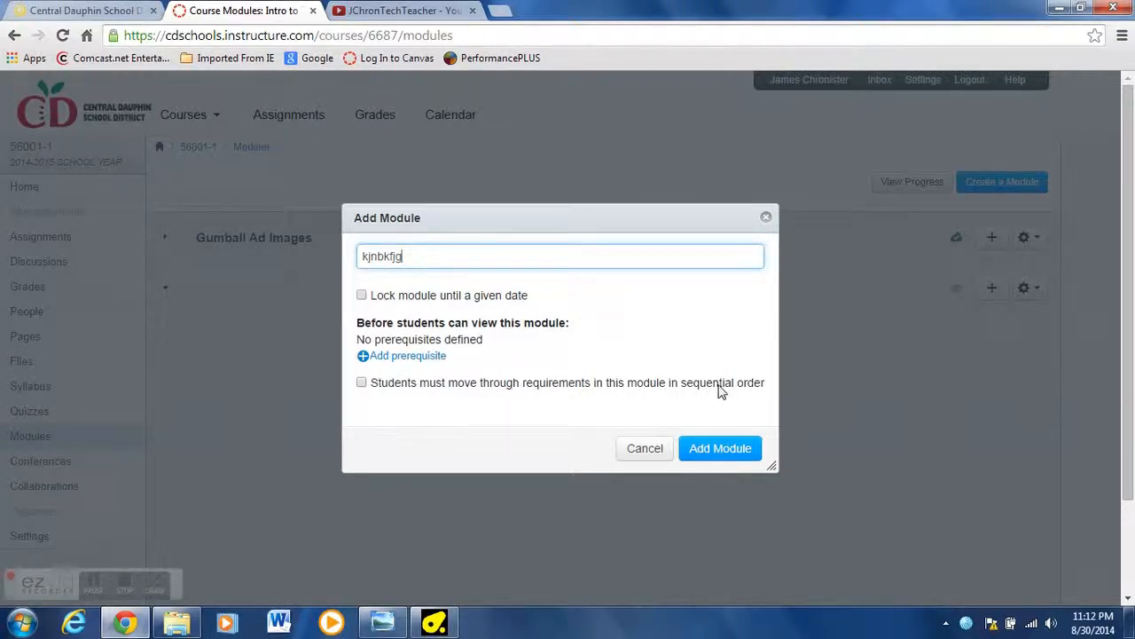
pyautogui.click(391, 356)
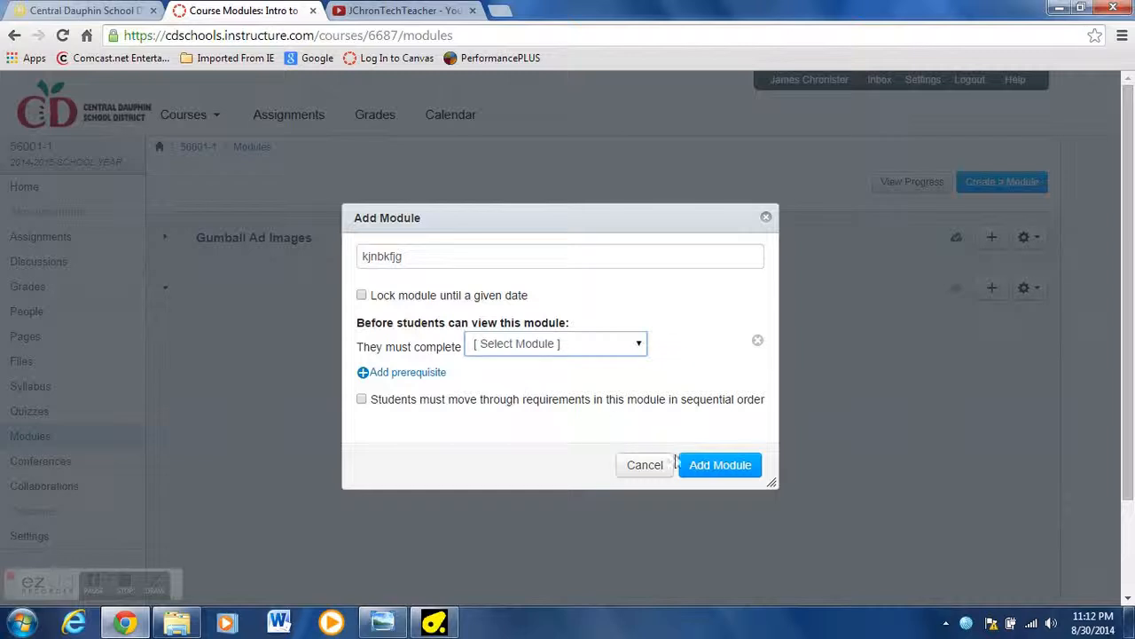
pyautogui.click(720, 467)
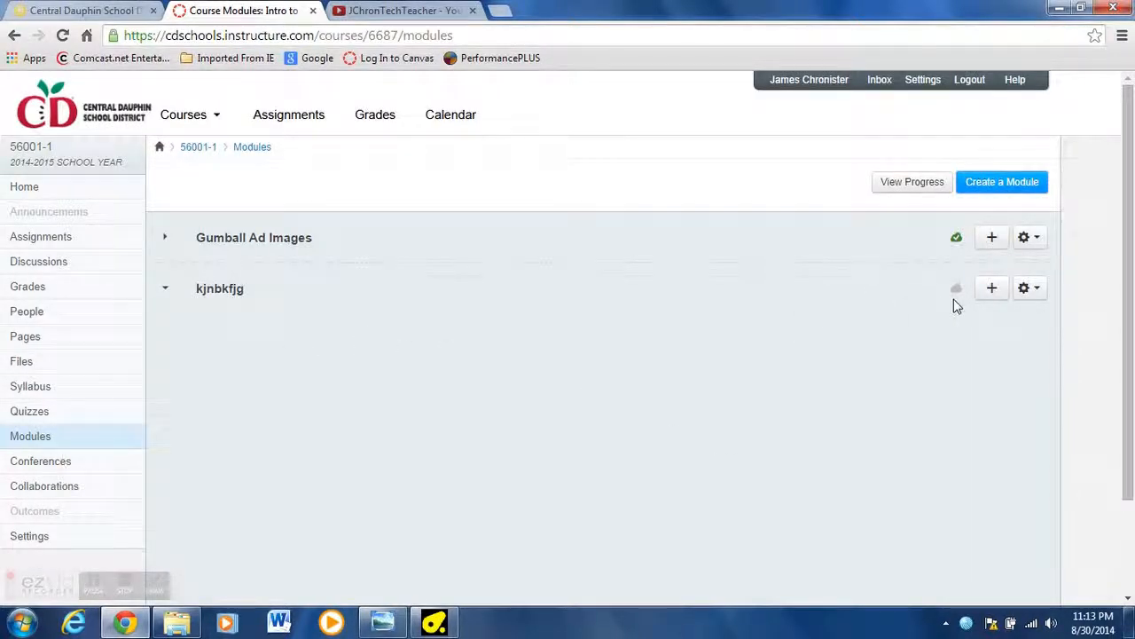
# Step: View the editable settings of the kjnbkfjg module and close them without saving
pyautogui.click(1044, 290)
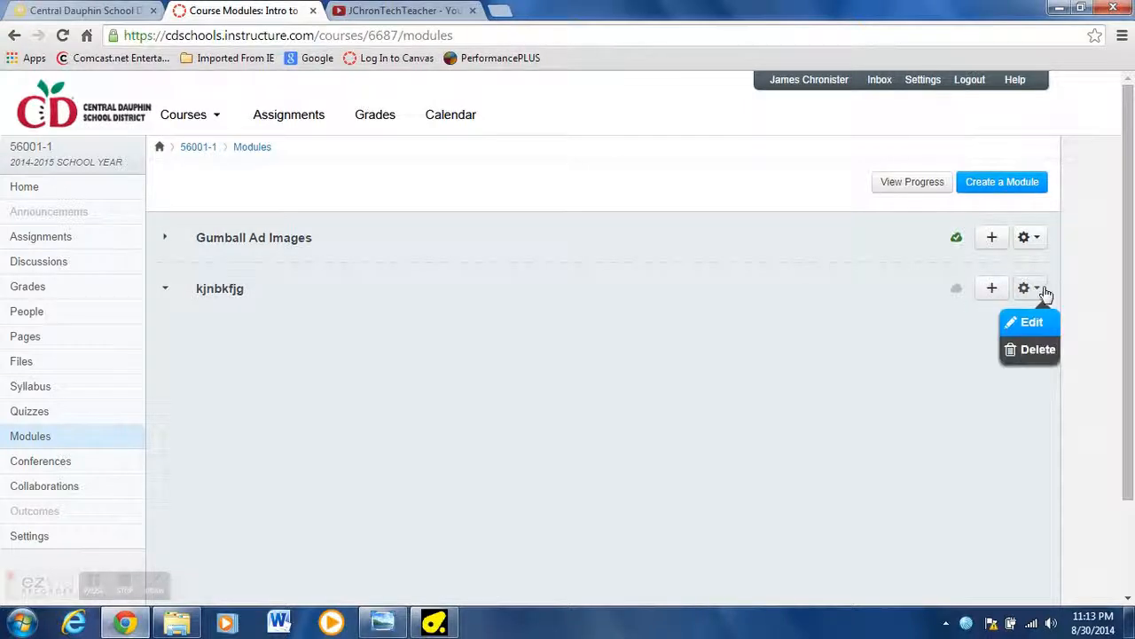
pyautogui.click(1031, 321)
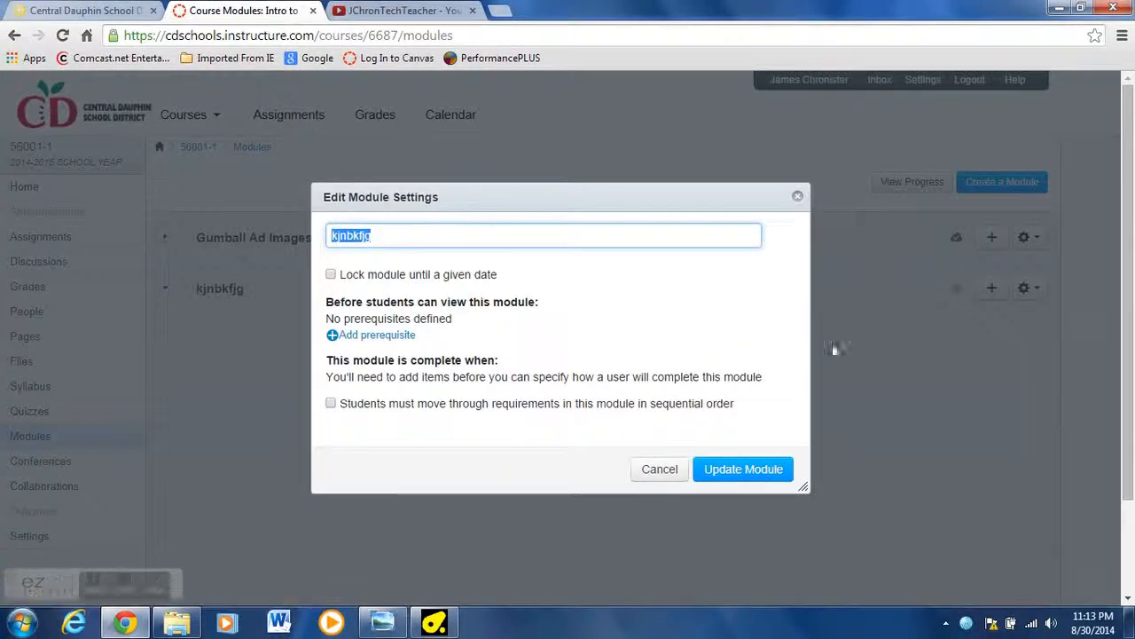
pyautogui.click(661, 469)
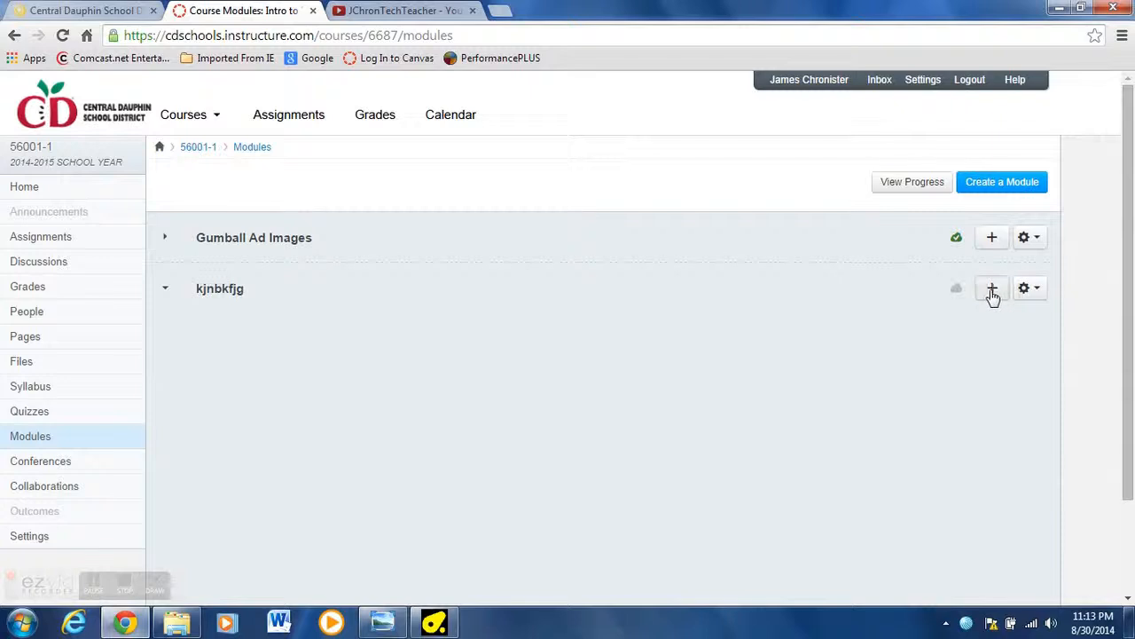
# Step: View the types of items that can be added to the kjnbkfjg module, and cancel without adding one
pyautogui.click(990, 291)
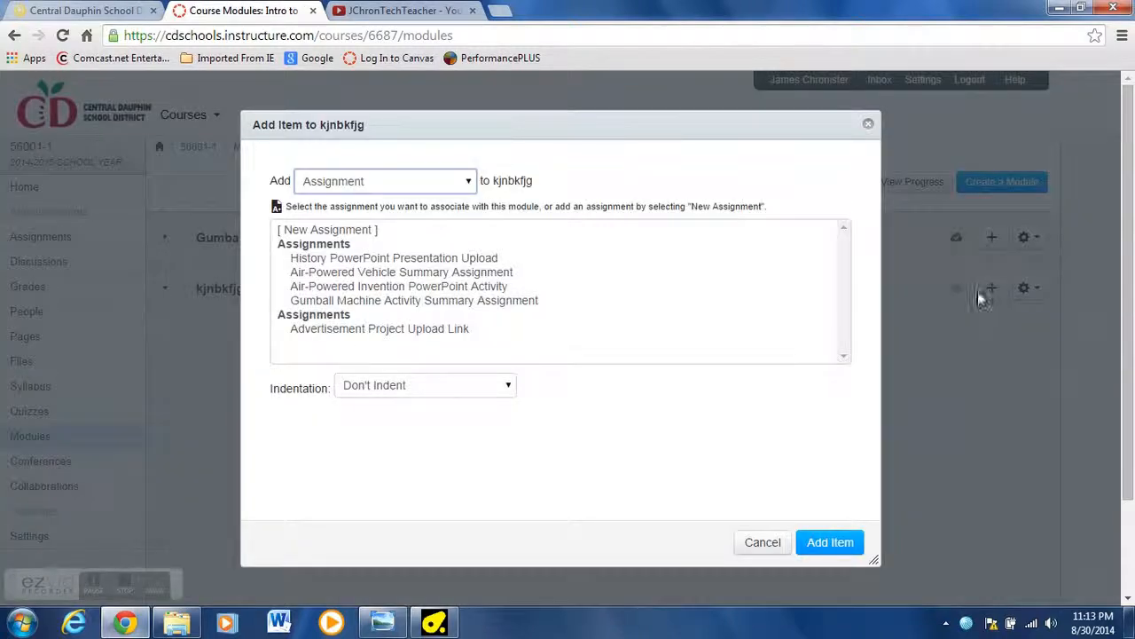
pyautogui.click(470, 184)
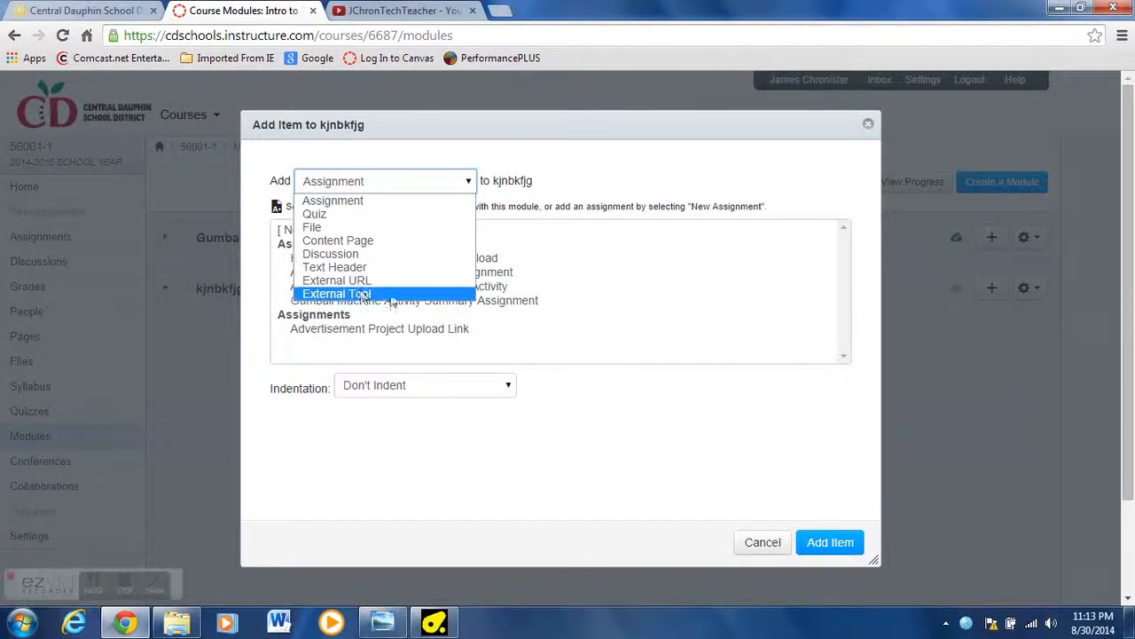
pyautogui.click(619, 408)
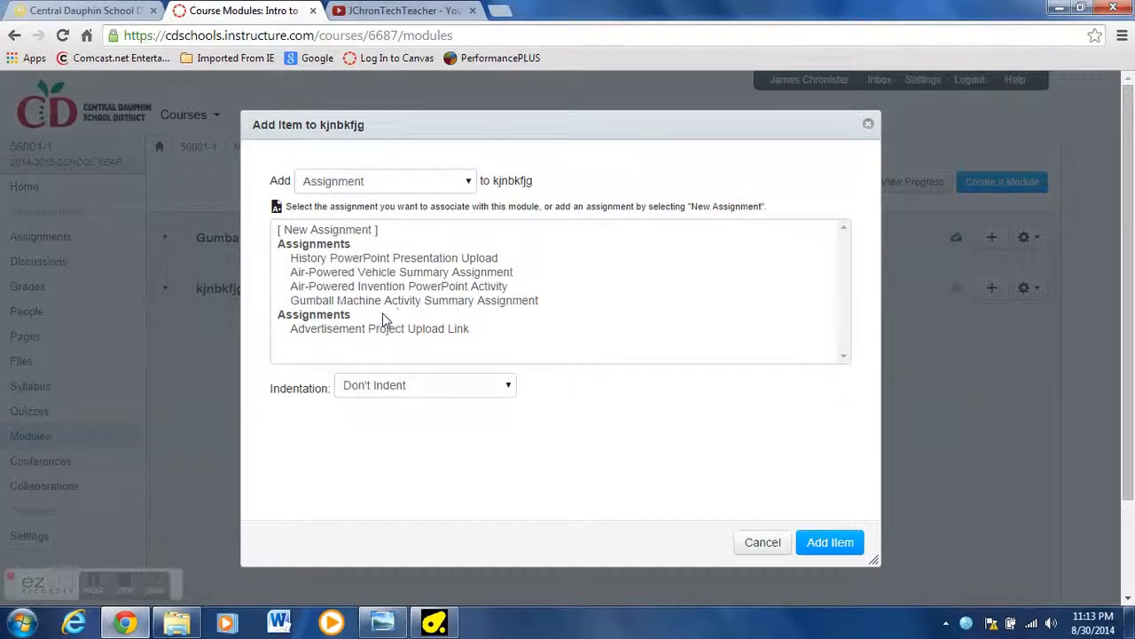
pyautogui.click(470, 181)
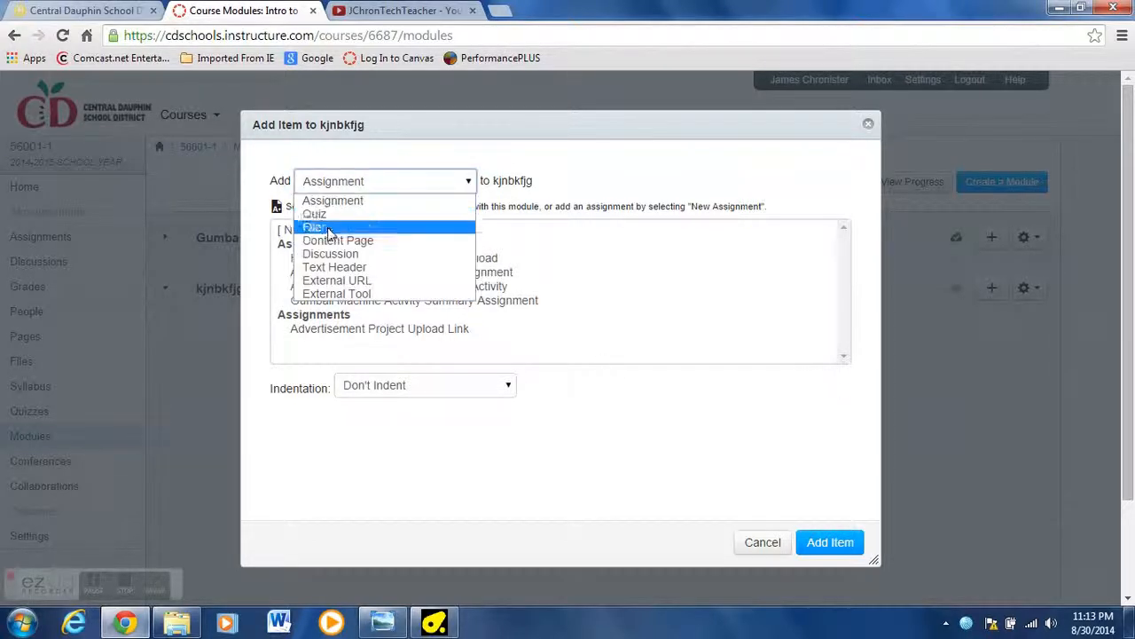
pyautogui.click(544, 152)
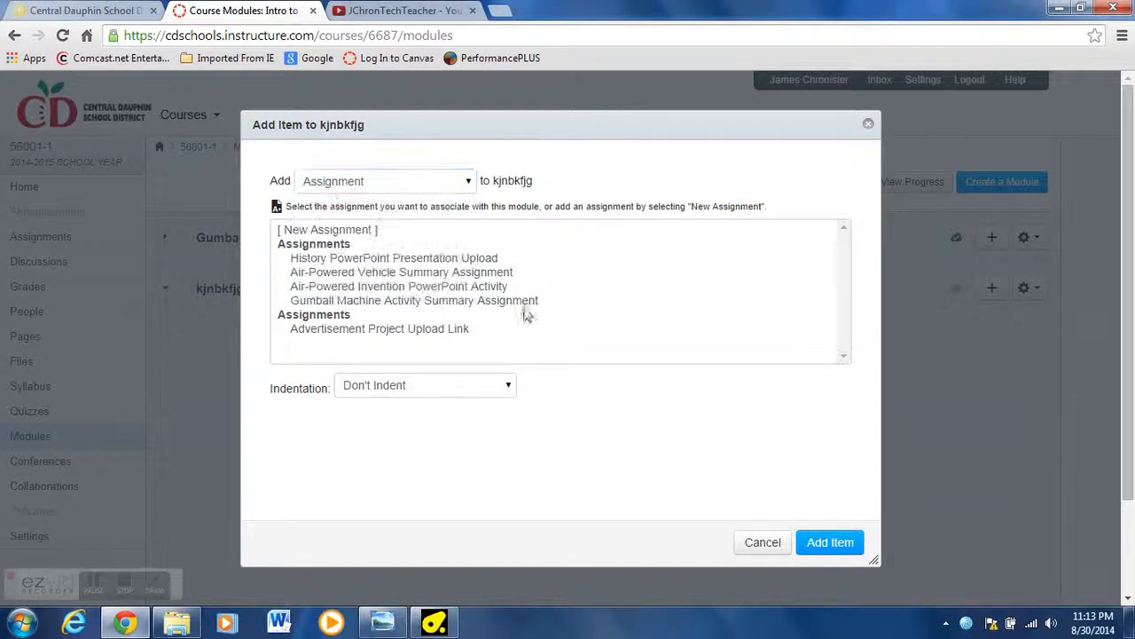
pyautogui.rightClick(513, 434)
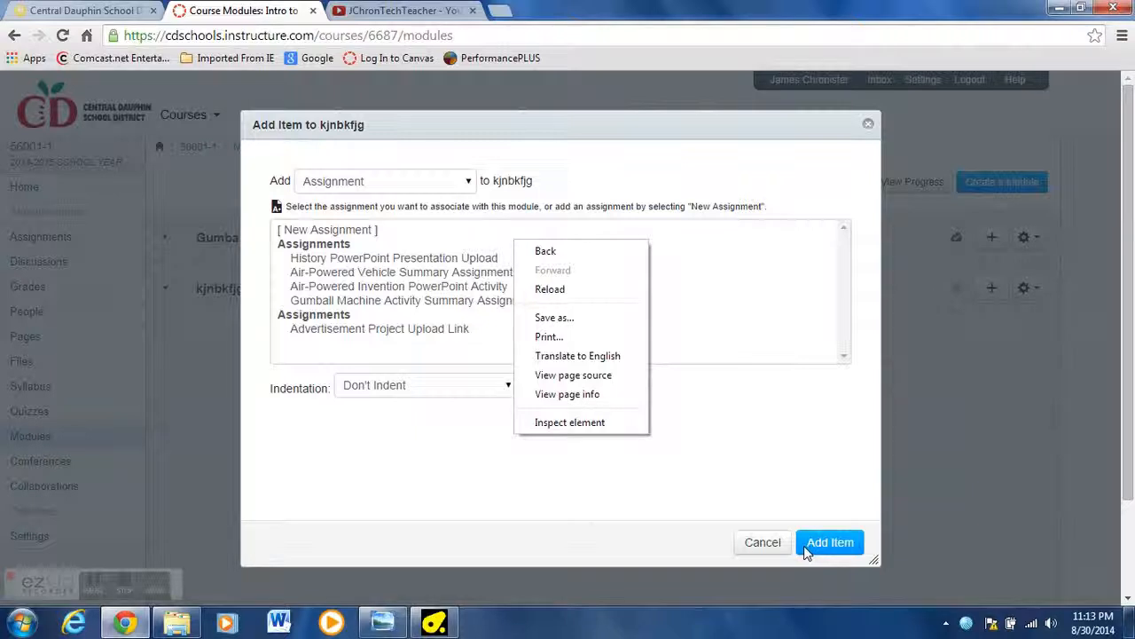
pyautogui.click(769, 543)
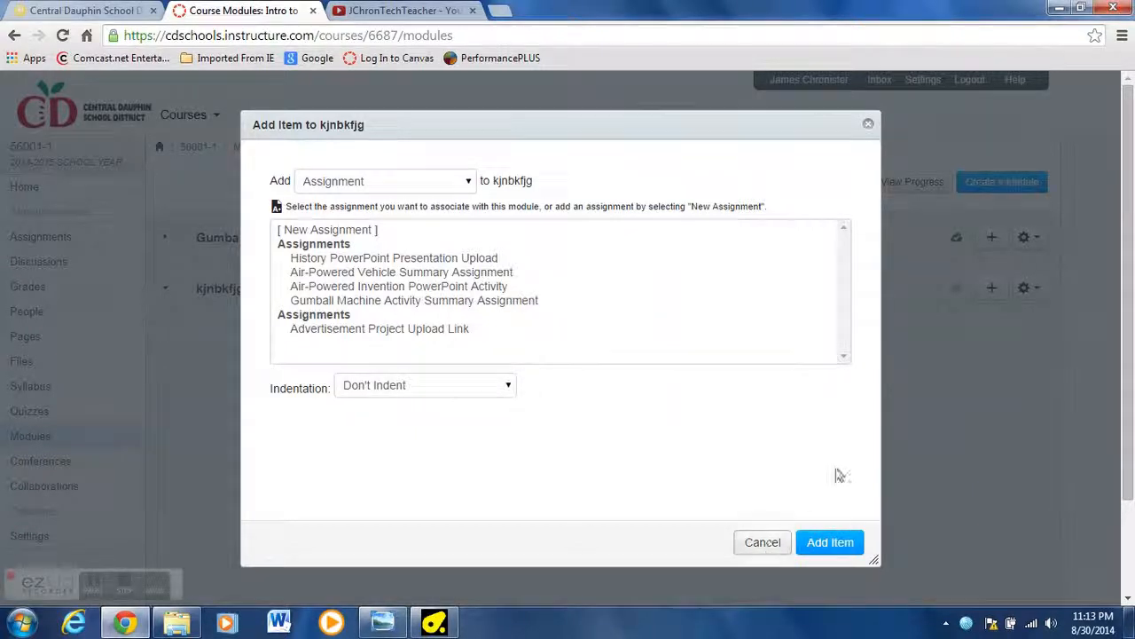
pyautogui.click(761, 541)
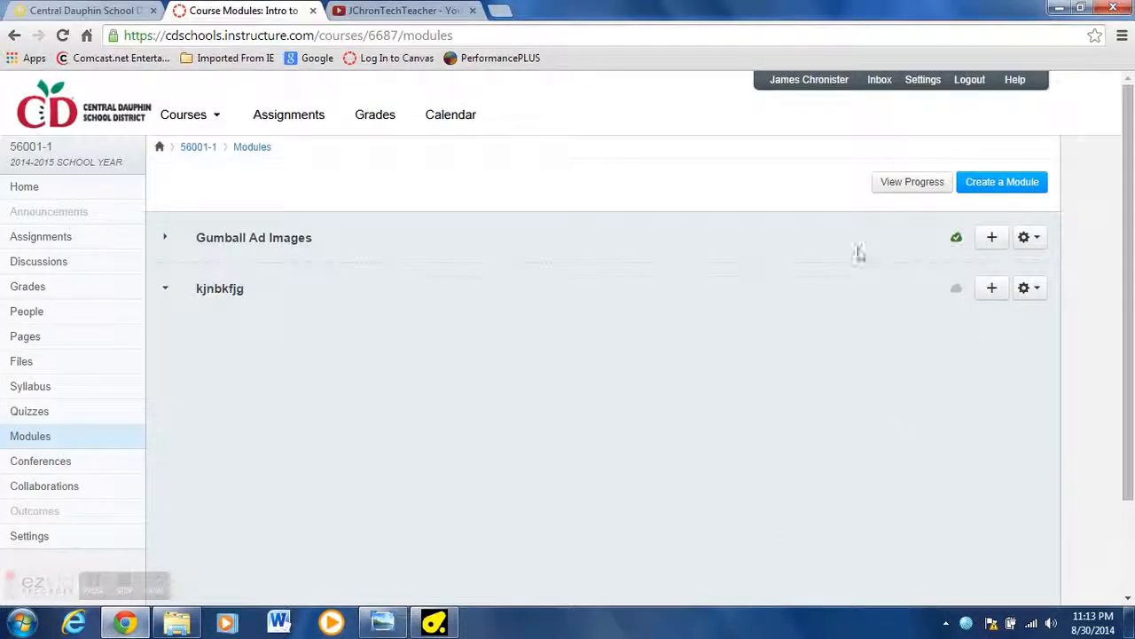
# Step: Return to the course home page and look through its welcome text, unit links and video banners
pyautogui.click(24, 187)
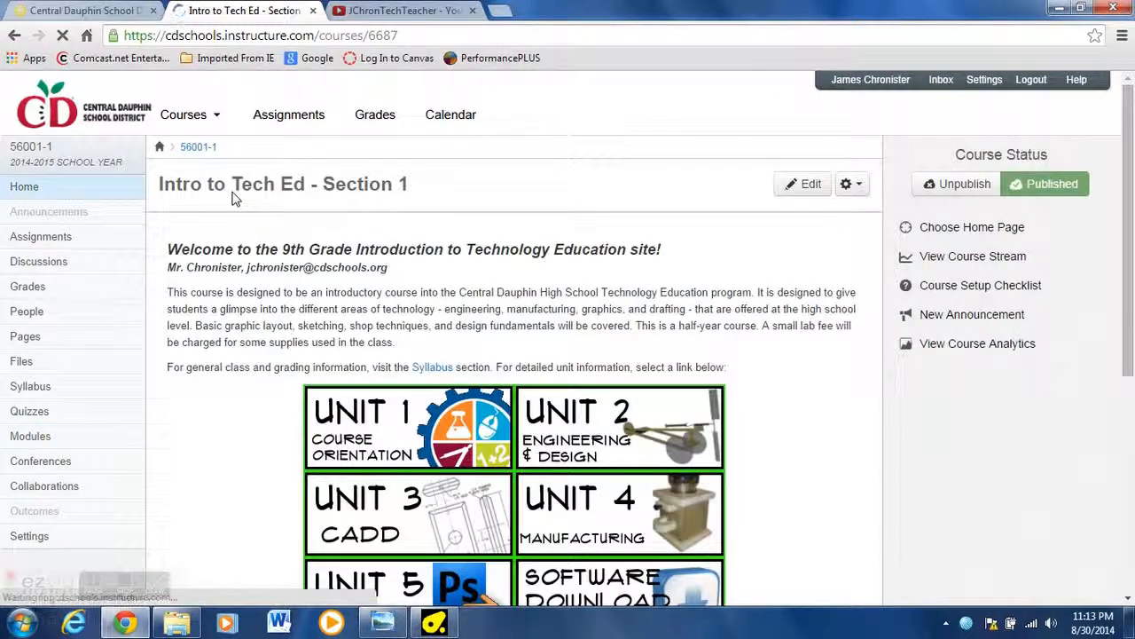
pyautogui.scroll(-3, 792, 319)
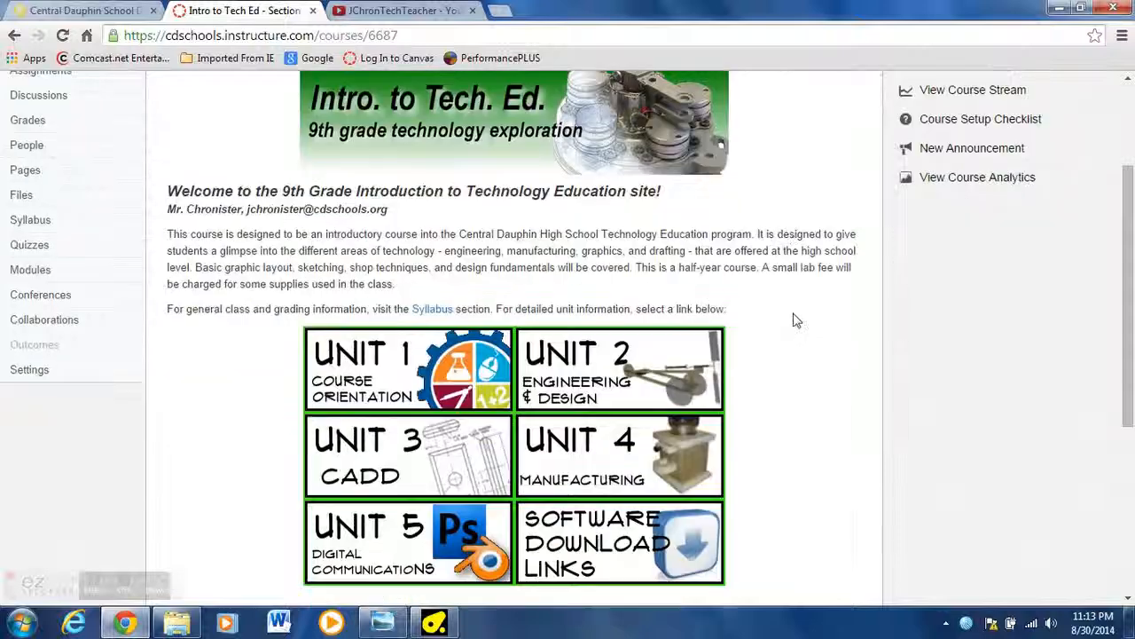
pyautogui.scroll(-3, 795, 320)
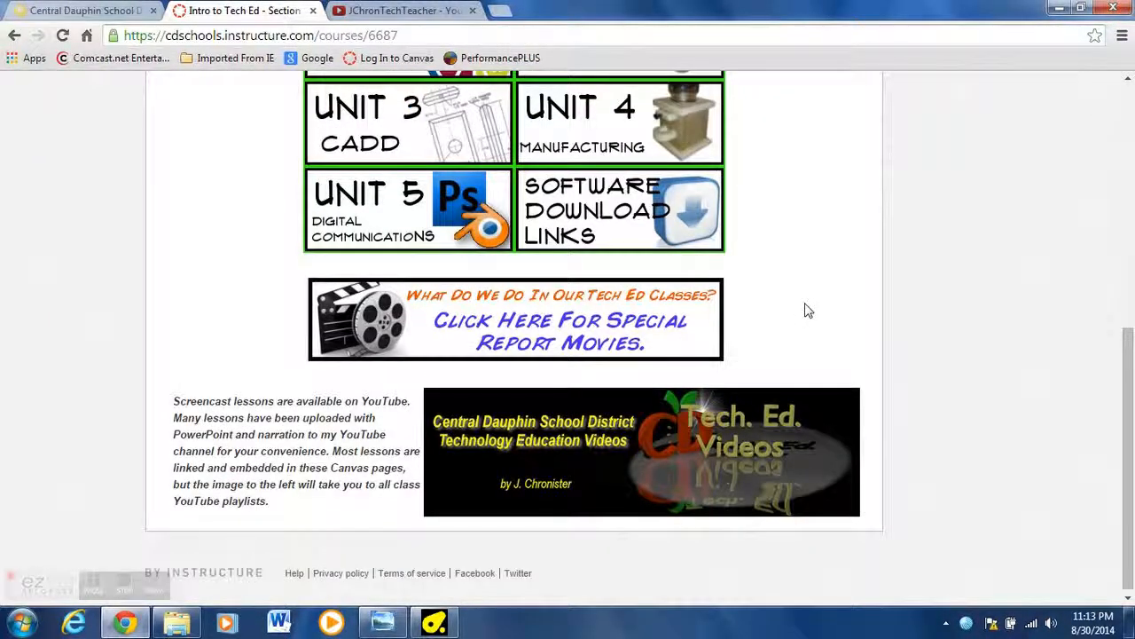
pyautogui.scroll(4, 807, 310)
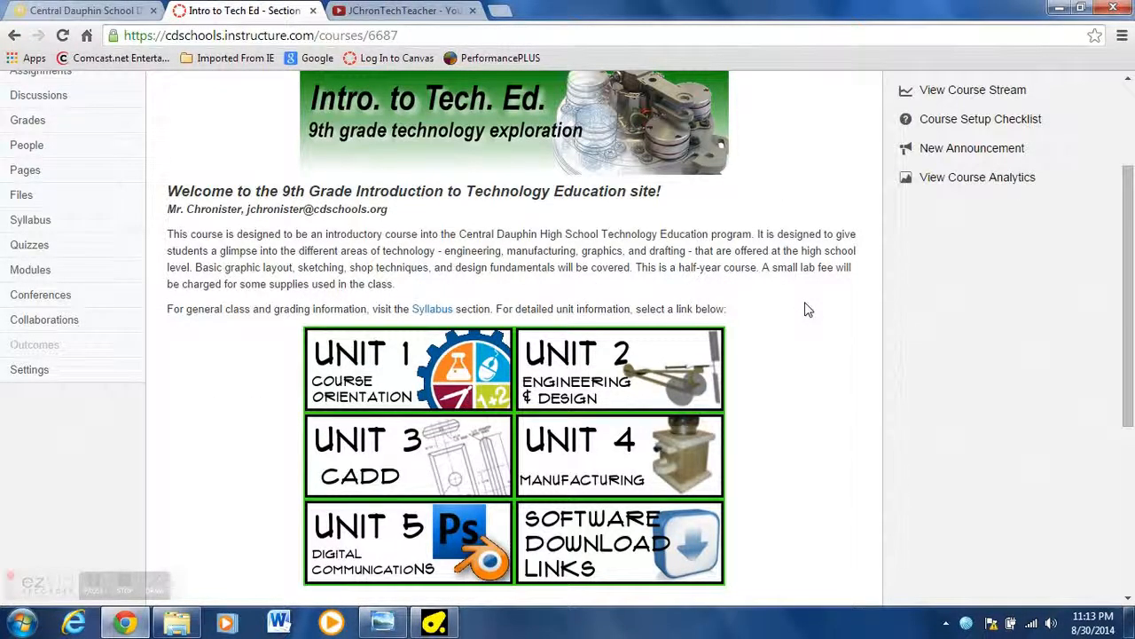
pyautogui.scroll(-2, 807, 309)
pyautogui.scroll(1, 807, 310)
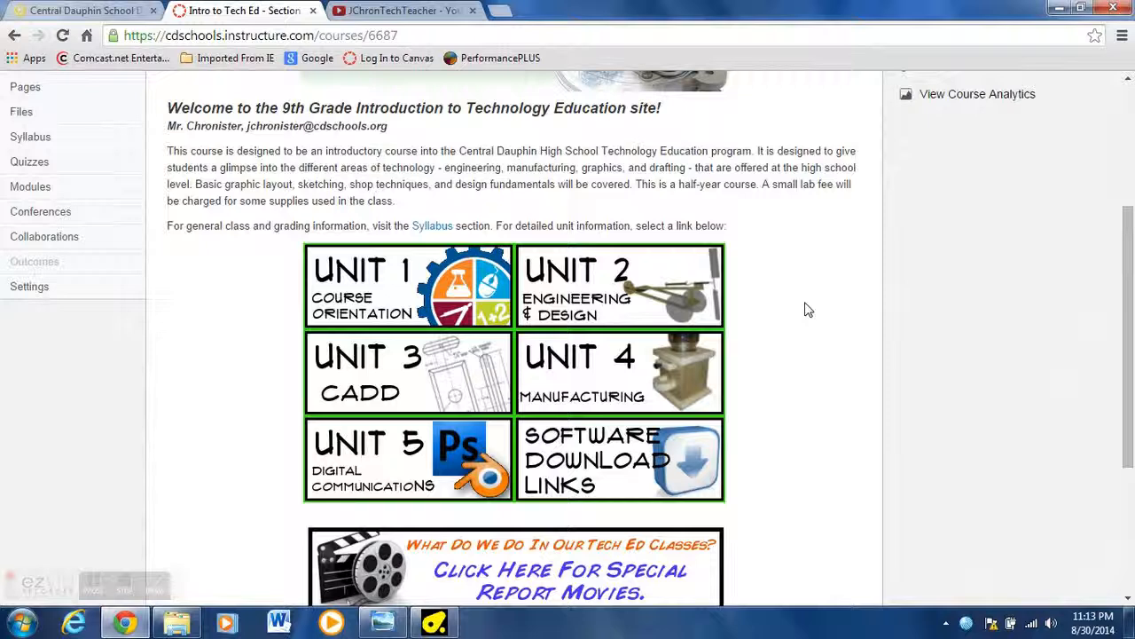
pyautogui.click(125, 586)
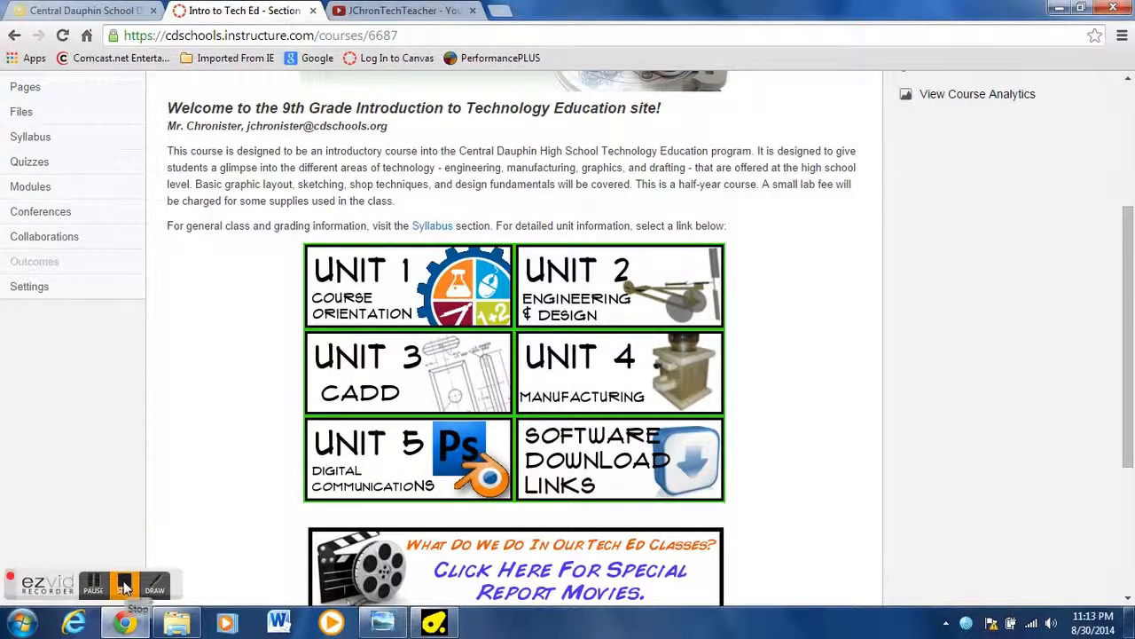